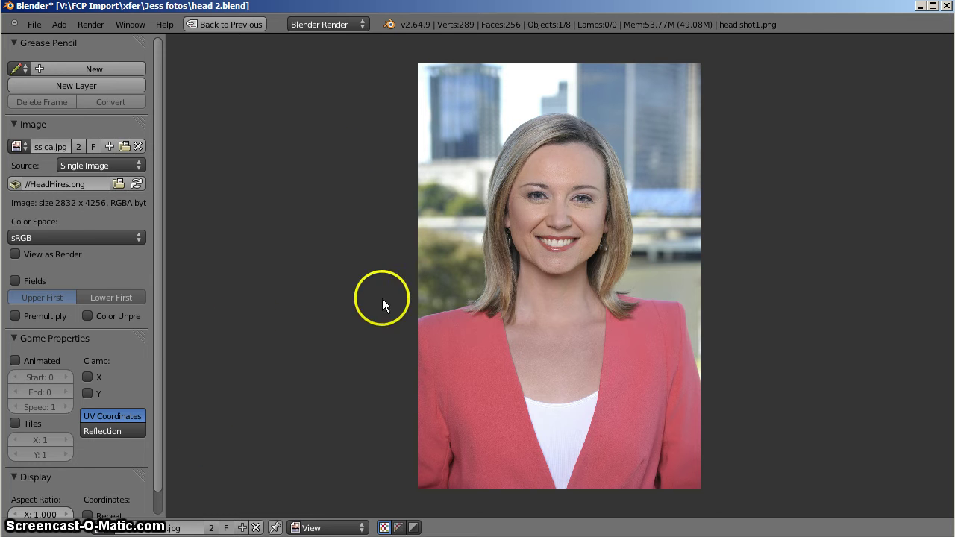
Inspect the HeadHires.png headshot's face up close, then display it with Color and Alpha to show the checkerboard
{"action": "scroll", "coordinate": [563, 273], "scroll_direction": "up", "scroll_amount": 3}
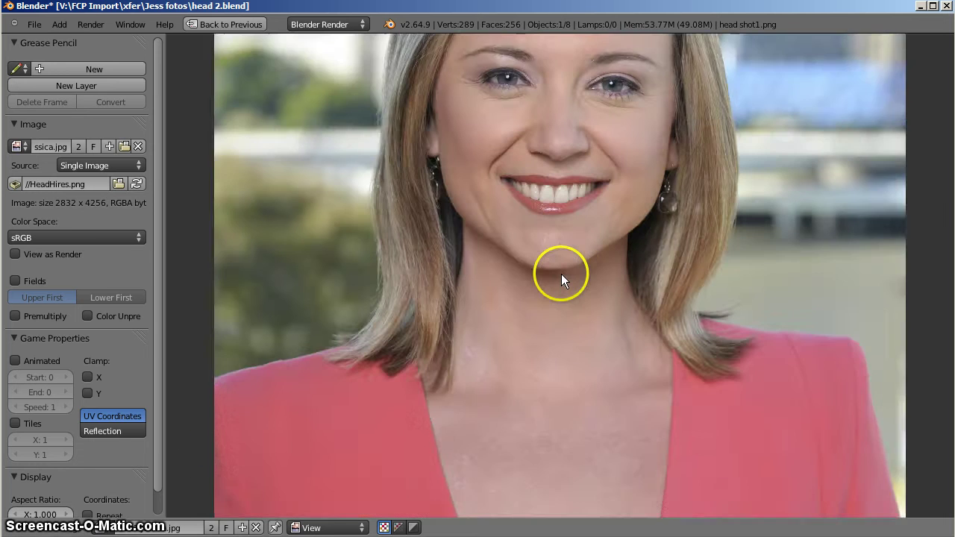
{"action": "scroll", "coordinate": [548, 241], "scroll_direction": "down", "scroll_amount": 1}
{"action": "middle_click_drag", "start_coordinate": [548, 241], "coordinate": [429, 403]}
{"action": "scroll", "coordinate": [471, 367], "scroll_direction": "down", "scroll_amount": 1}
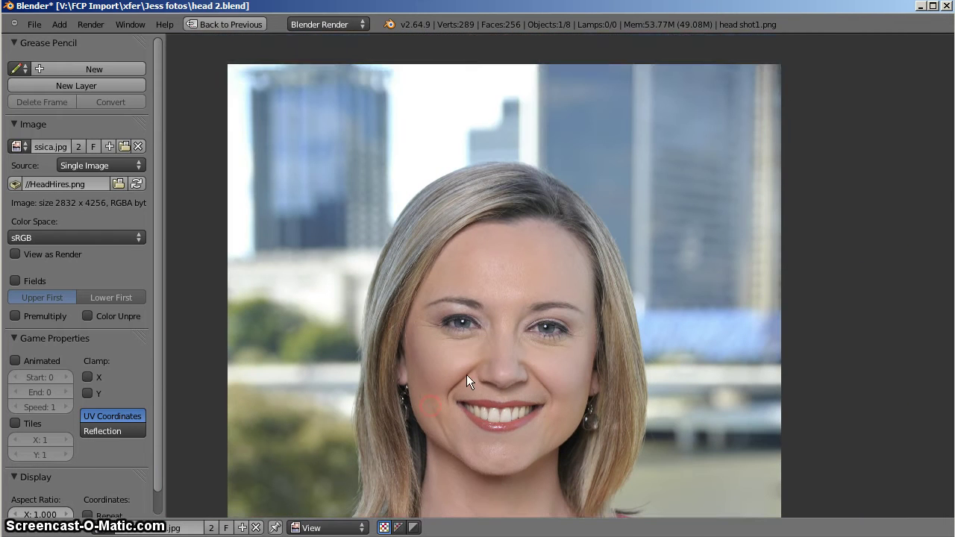
{"action": "scroll", "coordinate": [547, 319], "scroll_direction": "up", "scroll_amount": 1}
{"action": "scroll", "coordinate": [571, 298], "scroll_direction": "down", "scroll_amount": 2}
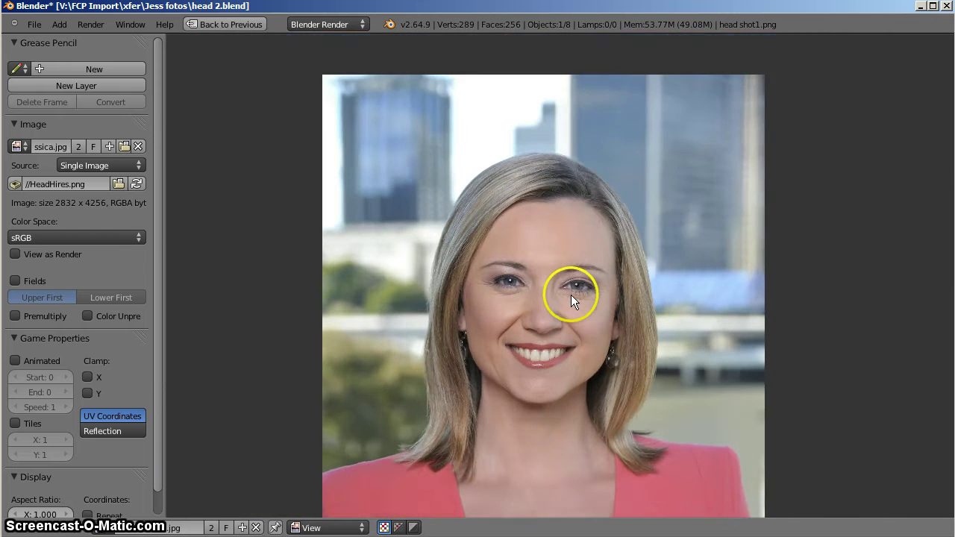
{"action": "scroll", "coordinate": [539, 346], "scroll_direction": "up", "scroll_amount": 1}
{"action": "middle_click_drag", "start_coordinate": [539, 346], "coordinate": [544, 342]}
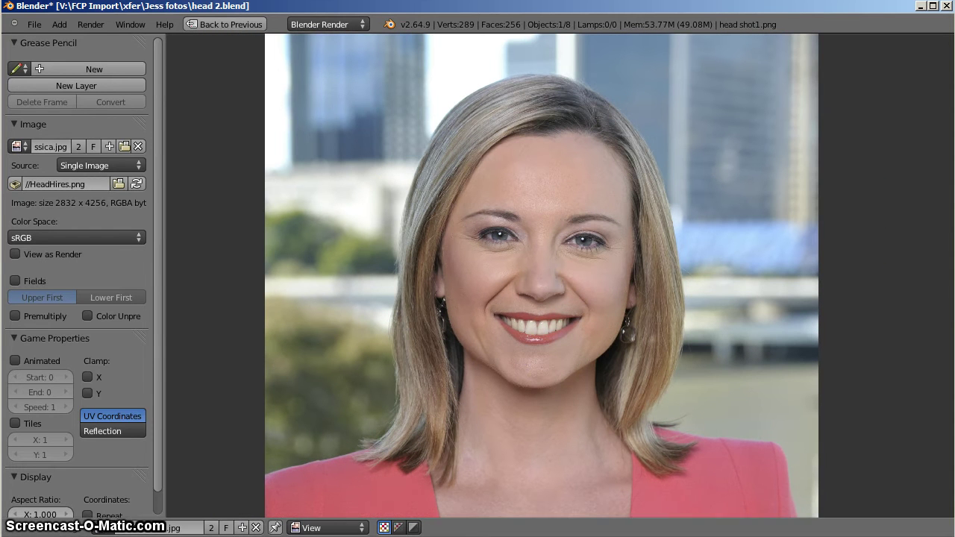
{"action": "left_click", "coordinate": [399, 527]}
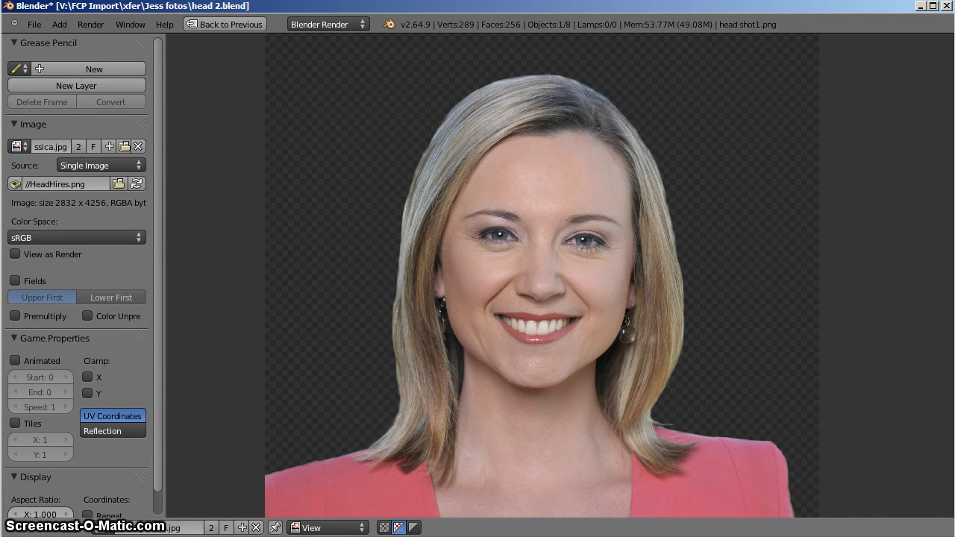
Put the Image Editor in Paint mode with the brush blend set to Erase Alpha
{"action": "left_click", "coordinate": [305, 527]}
{"action": "left_click", "coordinate": [322, 498]}
{"action": "scroll", "coordinate": [85, 329], "scroll_direction": "down", "scroll_amount": 10}
{"action": "scroll", "coordinate": [85, 335], "scroll_direction": "down", "scroll_amount": 2}
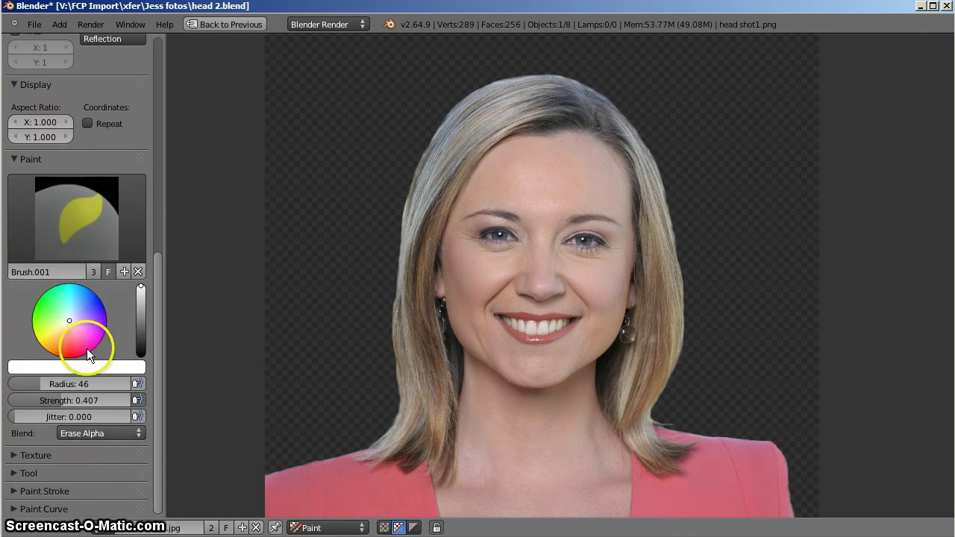
{"action": "left_click", "coordinate": [112, 439]}
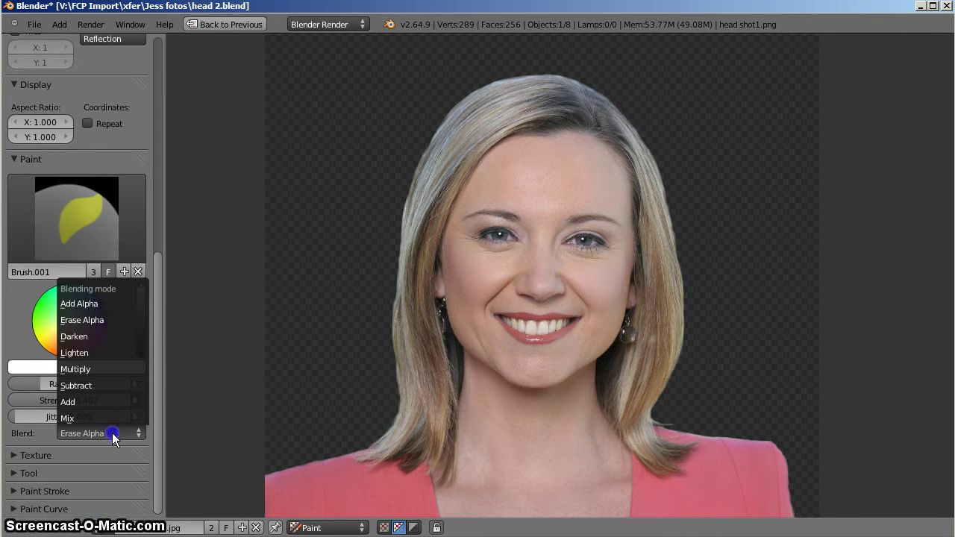
{"action": "left_click", "coordinate": [111, 318]}
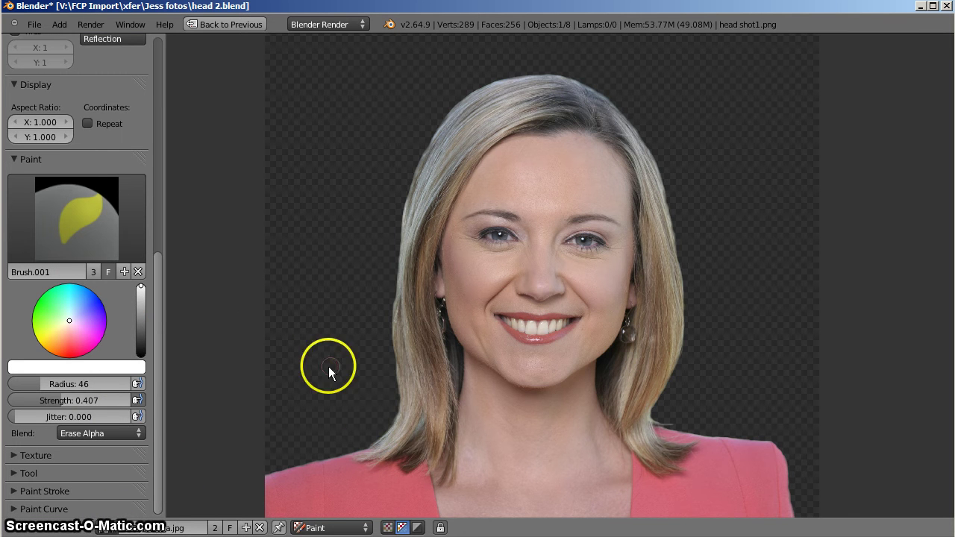
Paint a test erase stroke across the face, undo it, and show the photo in Color
{"action": "mouse_move", "coordinate": [343, 370]}
{"action": "left_mouse_down"}
{"action": "mouse_move", "coordinate": [551, 317]}
{"action": "mouse_move", "coordinate": [511, 293]}
{"action": "mouse_move", "coordinate": [515, 261]}
{"action": "left_mouse_up"}
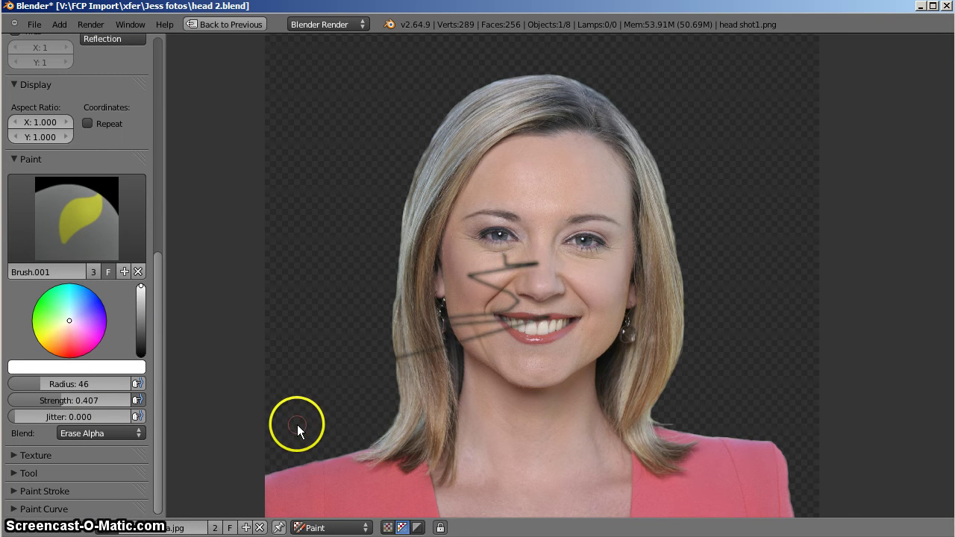
{"action": "key", "text": "ctrl+z"}
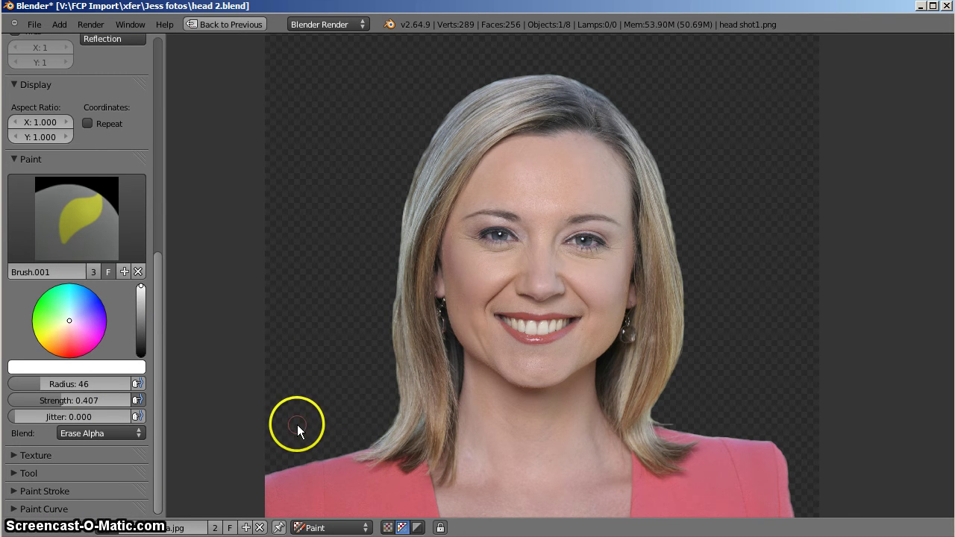
{"action": "left_click", "coordinate": [387, 528]}
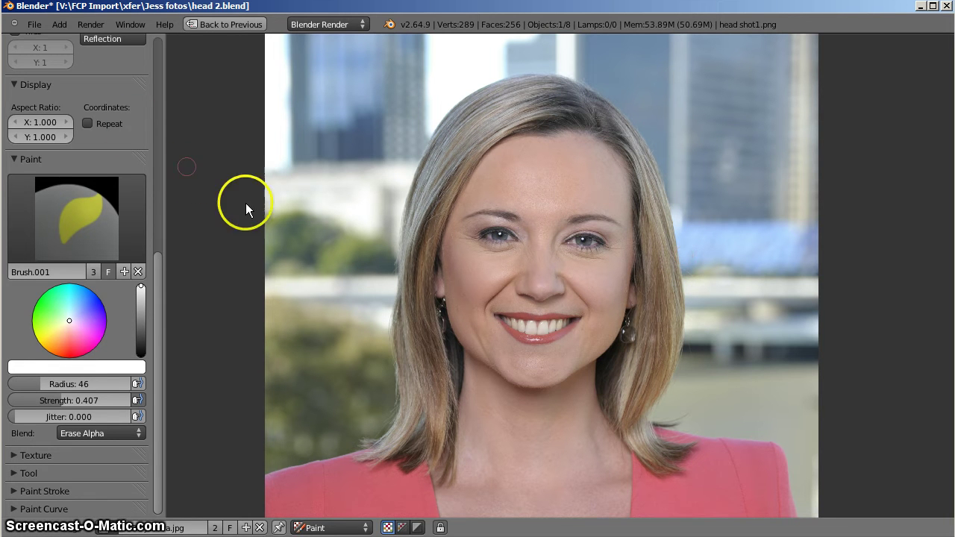
Switch to the Compositing screen layout with the node editor maximized
{"action": "key", "text": "ctrl+Up"}
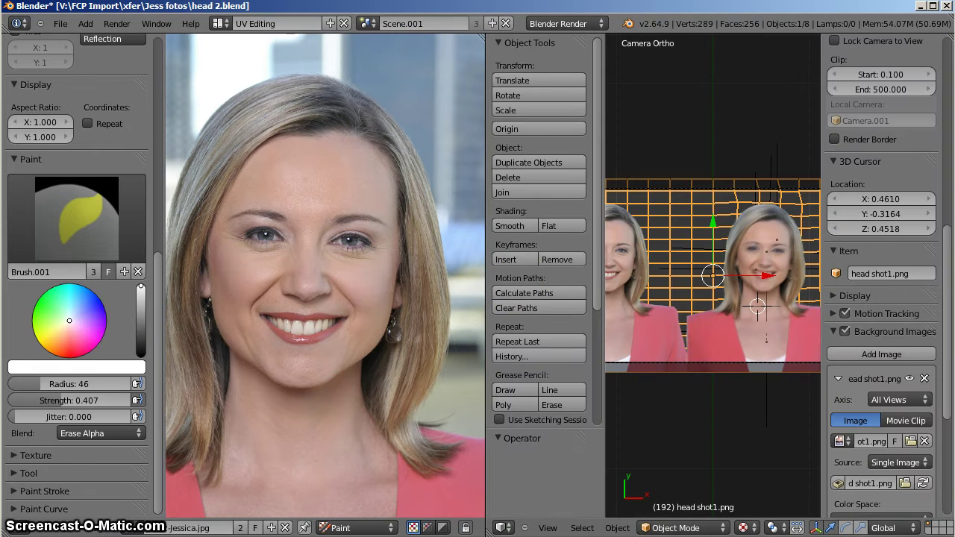
{"action": "left_click", "coordinate": [219, 24]}
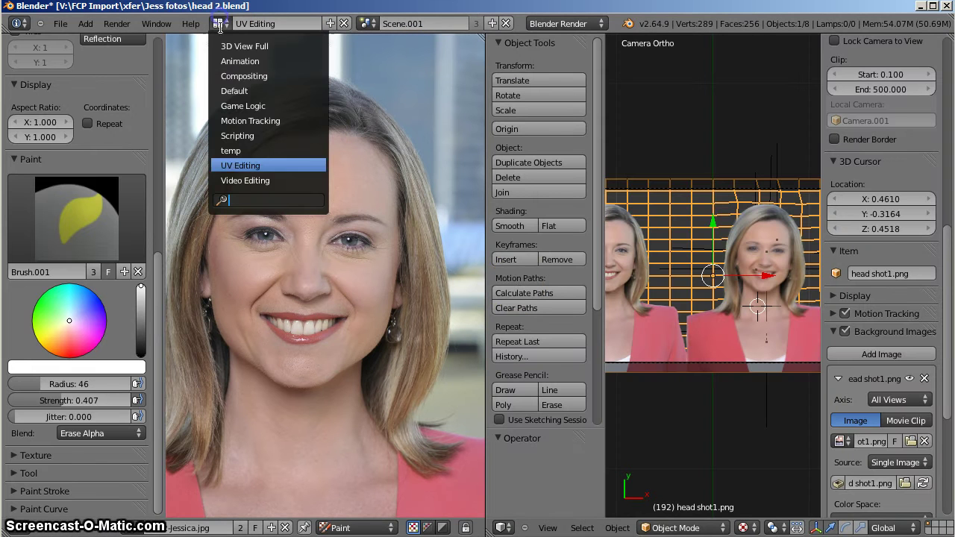
{"action": "left_click", "coordinate": [240, 75]}
{"action": "scroll", "coordinate": [415, 190], "scroll_direction": "up", "scroll_amount": 1}
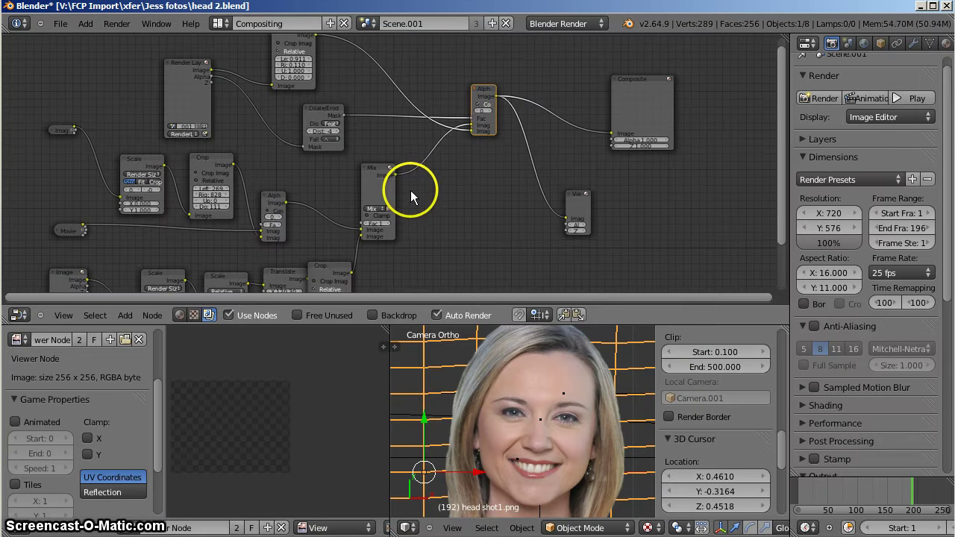
{"action": "key", "text": "ctrl+Up"}
Turn on Backdrop, link the lower Image node to the Viewer, and render frame 192
{"action": "scroll", "coordinate": [388, 298], "scroll_direction": "up", "scroll_amount": 1}
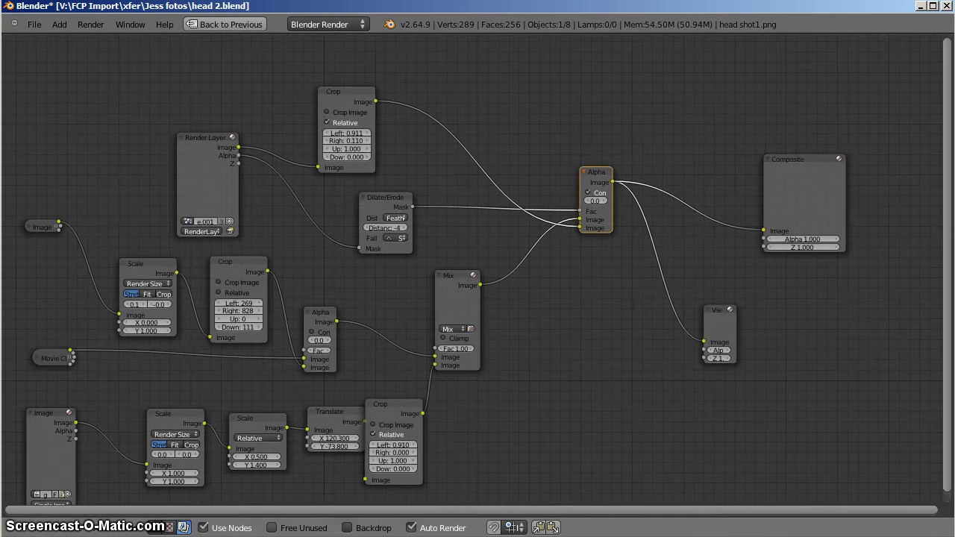
{"action": "left_click", "coordinate": [347, 527]}
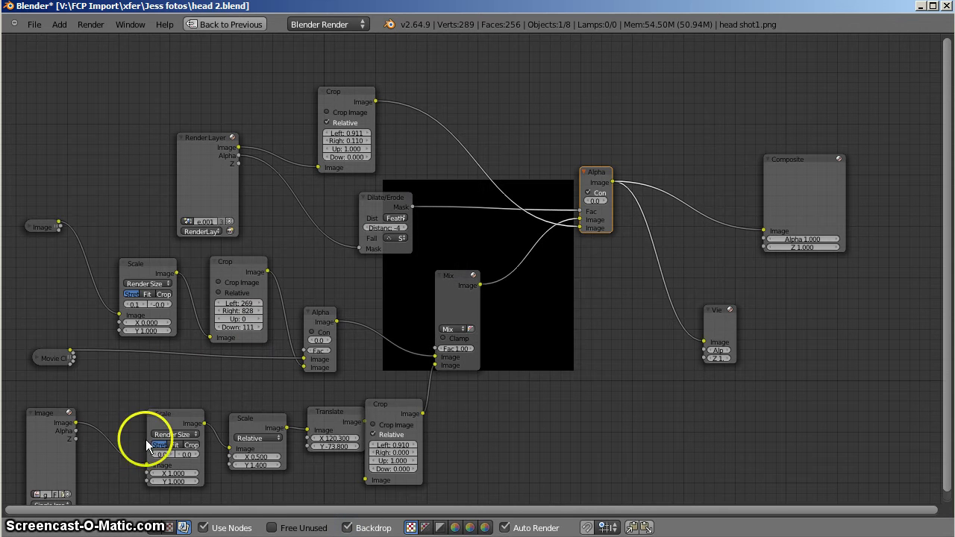
{"action": "left_click", "coordinate": [67, 420], "text": "ctrl+shift"}
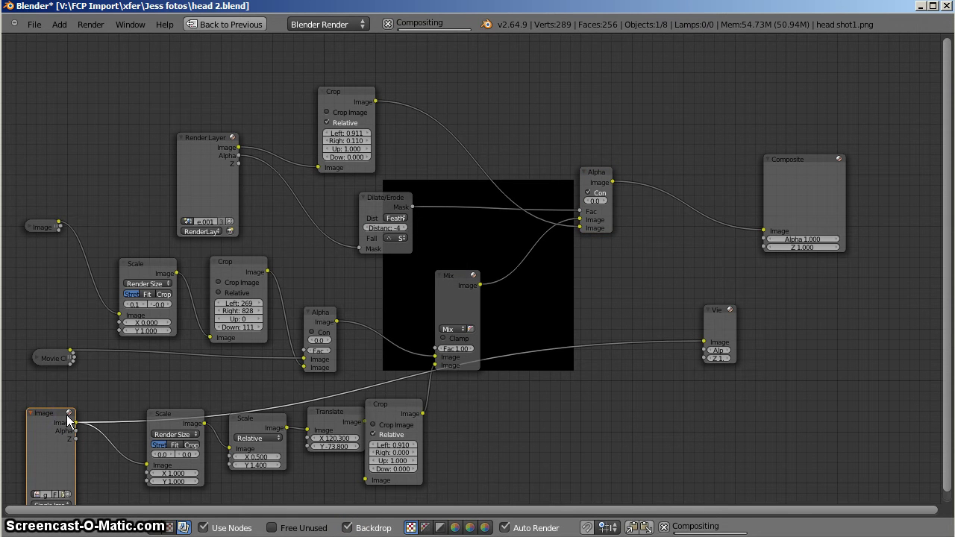
{"action": "key", "text": "F12"}
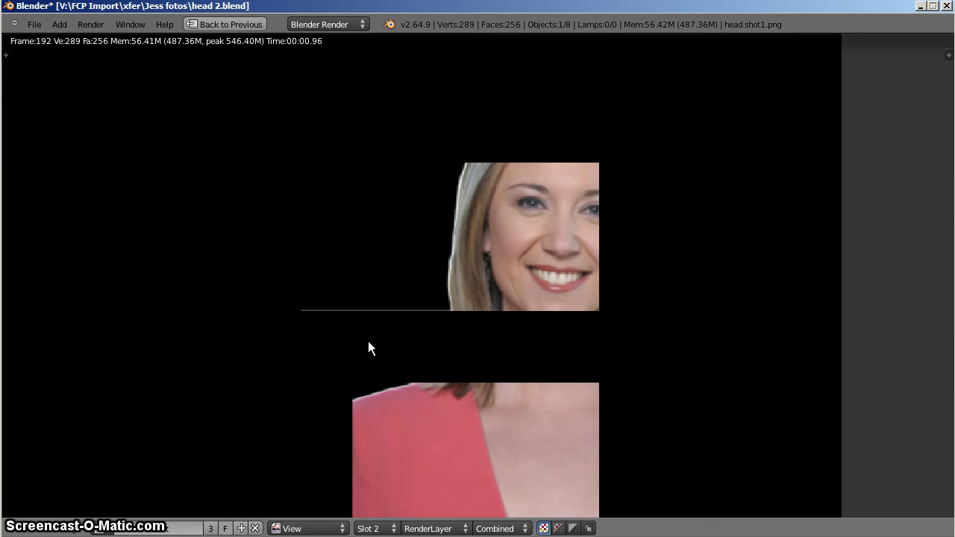
Return to the maximized node editor and set Backdrop Zoom to 0.13 in the sidebar
{"action": "key", "text": "Escape"}
{"action": "key", "text": "ctrl+Up"}
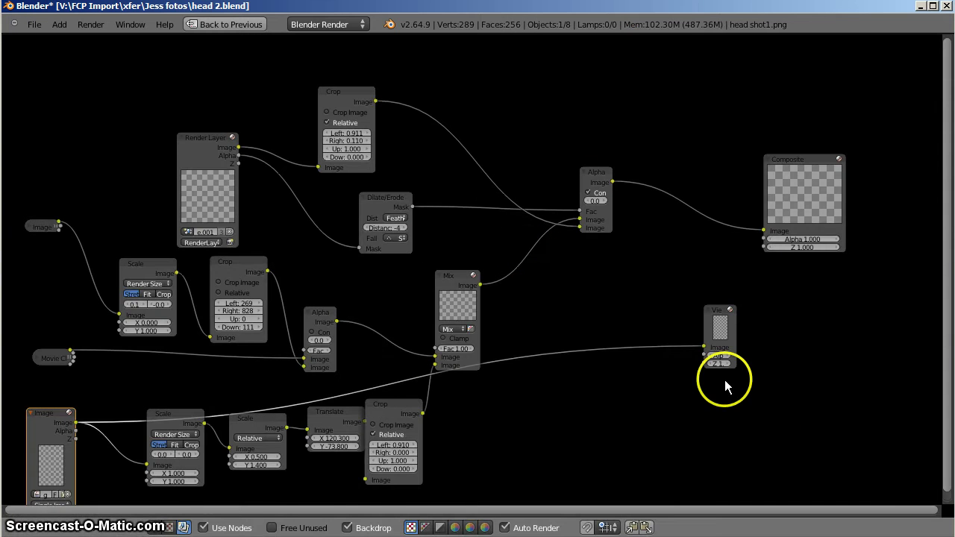
{"action": "key", "text": "n"}
{"action": "scroll", "coordinate": [932, 391], "scroll_direction": "down", "scroll_amount": 3}
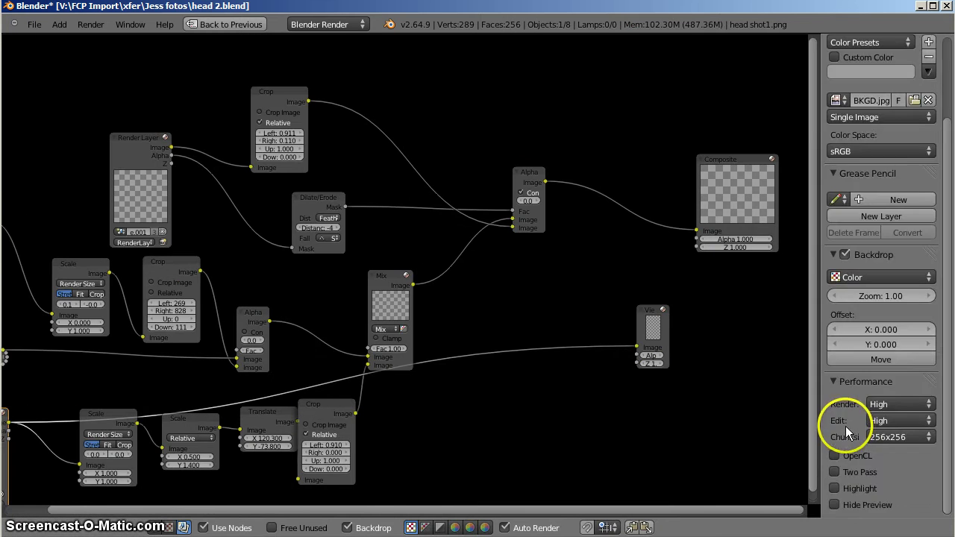
{"action": "left_click_drag", "start_coordinate": [892, 296], "coordinate": [823, 296]}
{"action": "left_click", "coordinate": [891, 296]}
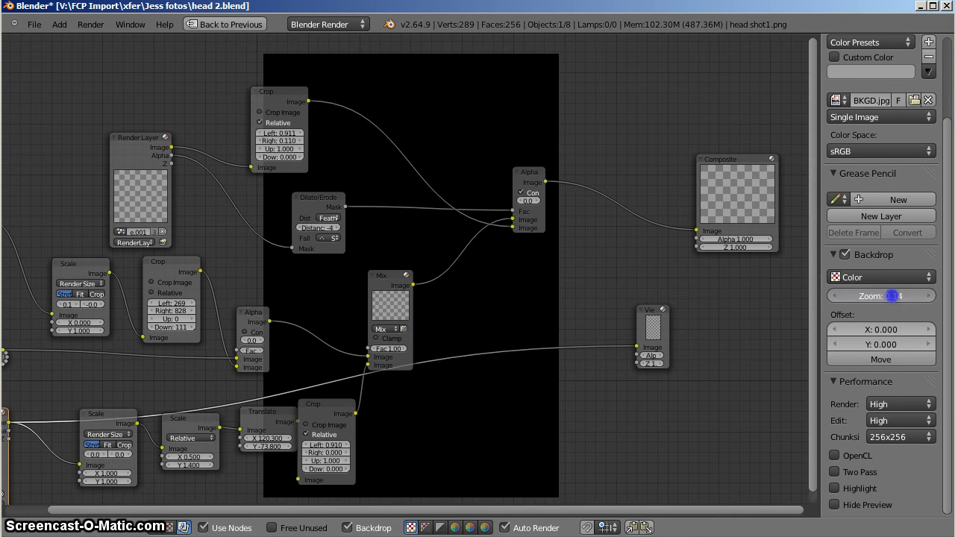
{"action": "type", "text": "0.13"}
{"action": "key", "text": "Return"}
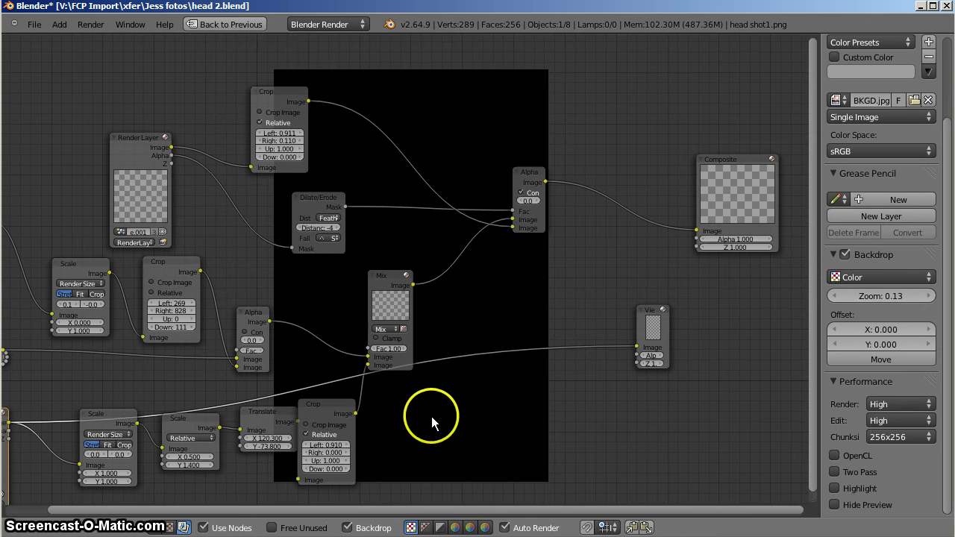
Preview the Mix node's output and enlarge the backdrop zoom to 1.23
{"action": "middle_click_drag", "start_coordinate": [435, 427], "coordinate": [530, 396]}
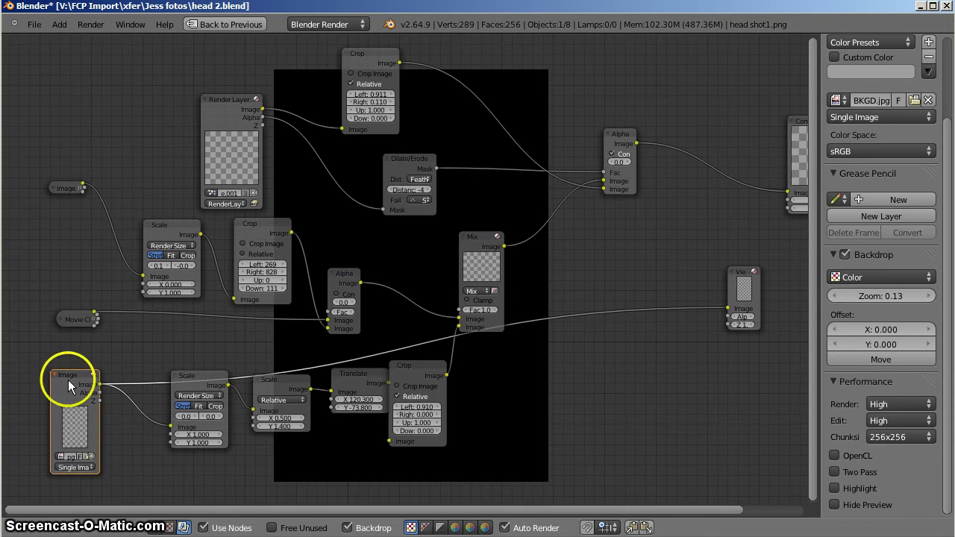
{"action": "scroll", "coordinate": [74, 451], "scroll_direction": "up", "scroll_amount": 3}
{"action": "scroll", "coordinate": [176, 398], "scroll_direction": "down", "scroll_amount": 2}
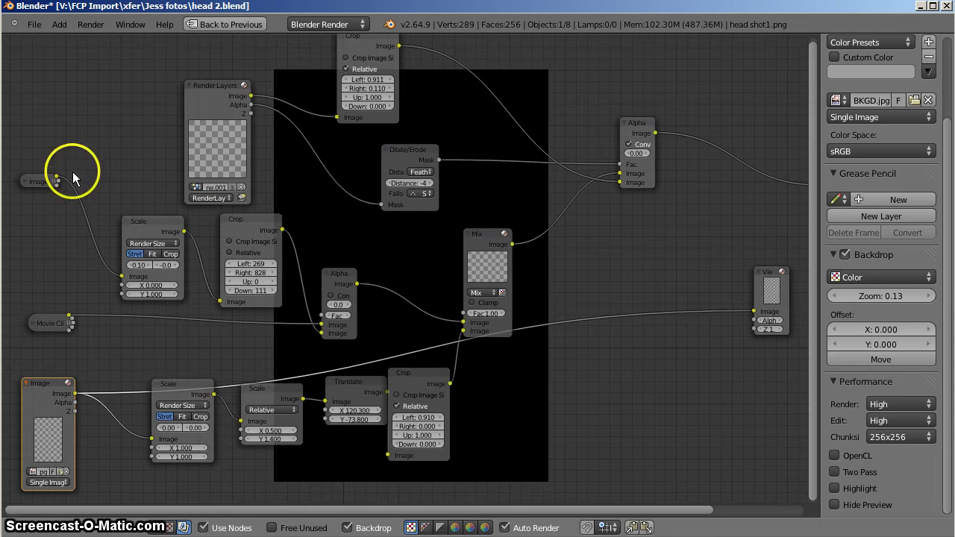
{"action": "left_click", "coordinate": [216, 132]}
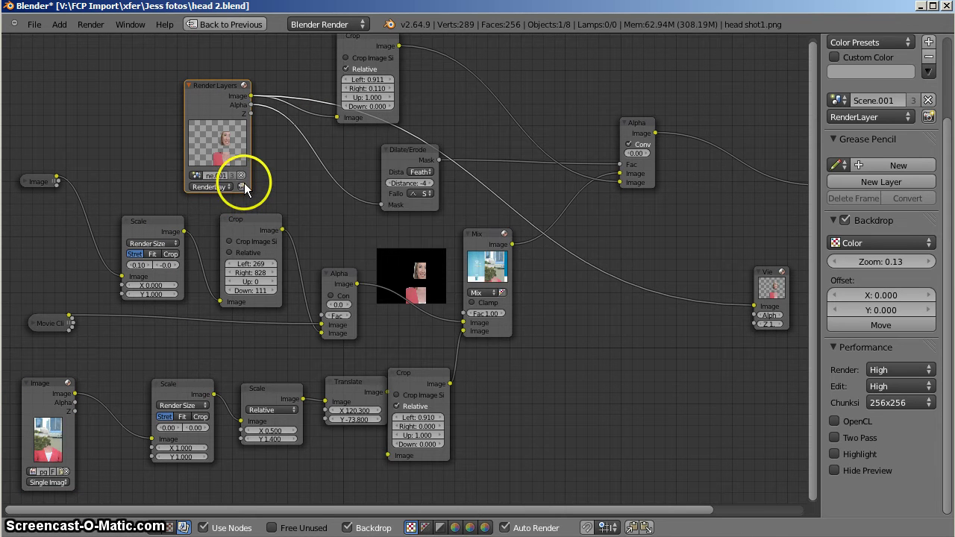
{"action": "left_click", "coordinate": [485, 233]}
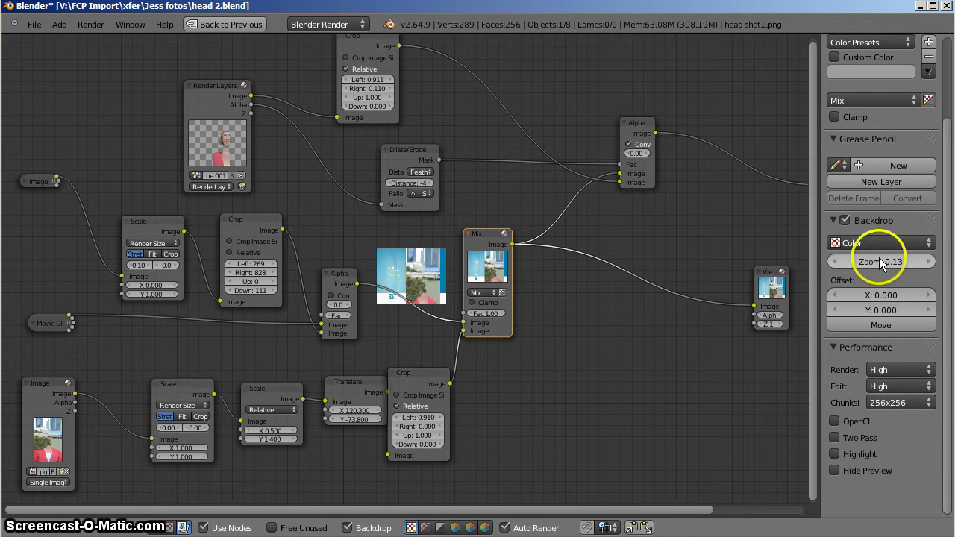
{"action": "left_click_drag", "start_coordinate": [880, 263], "coordinate": [16, 264]}
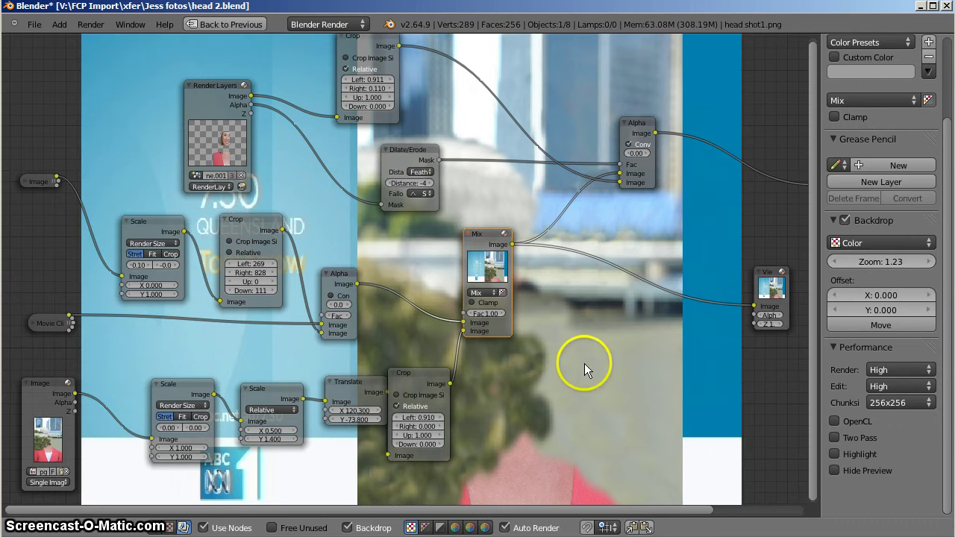
Reduce the Backdrop Zoom slightly to 1.05
{"action": "scroll", "coordinate": [590, 385], "scroll_direction": "down", "scroll_amount": 2}
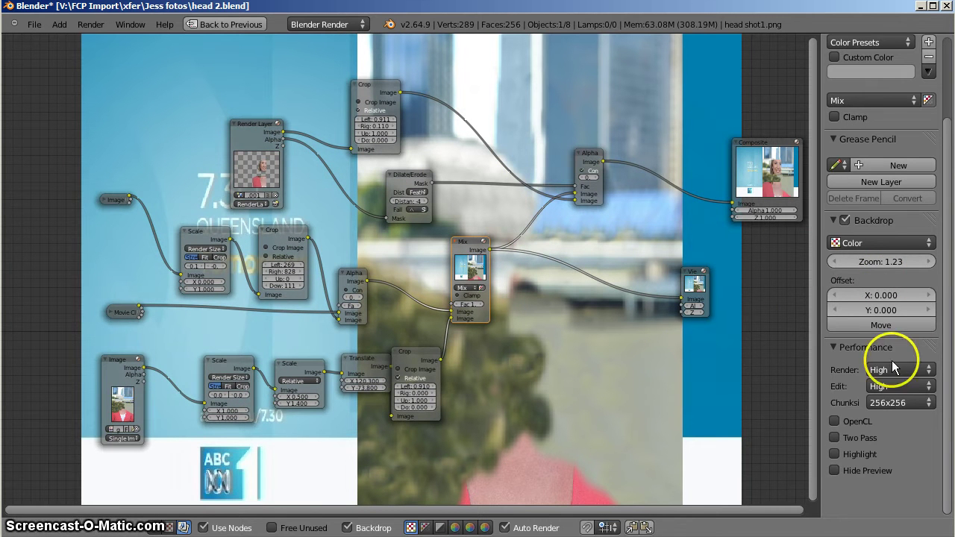
{"action": "left_click", "coordinate": [886, 262]}
{"action": "left_click_drag", "start_coordinate": [887, 262], "coordinate": [849, 262]}
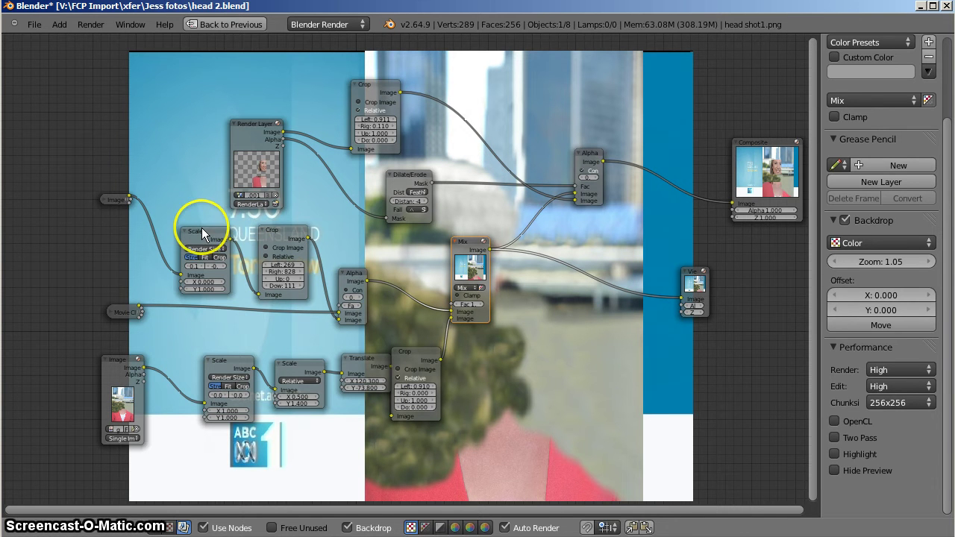
Preview the Movie Clip node, then the Mix node, and restore the full Compositing layout
{"action": "left_click", "coordinate": [117, 310], "text": "ctrl+shift"}
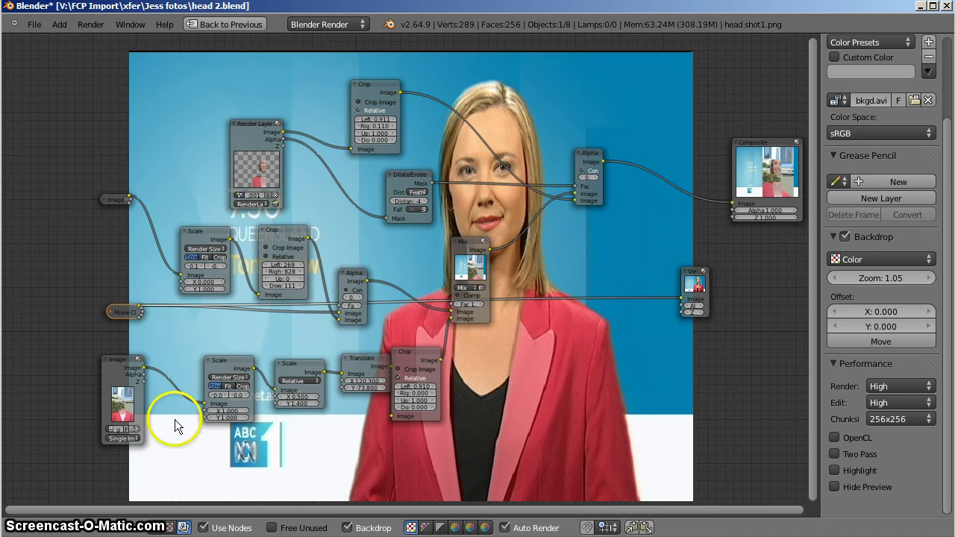
{"action": "left_click", "coordinate": [113, 371]}
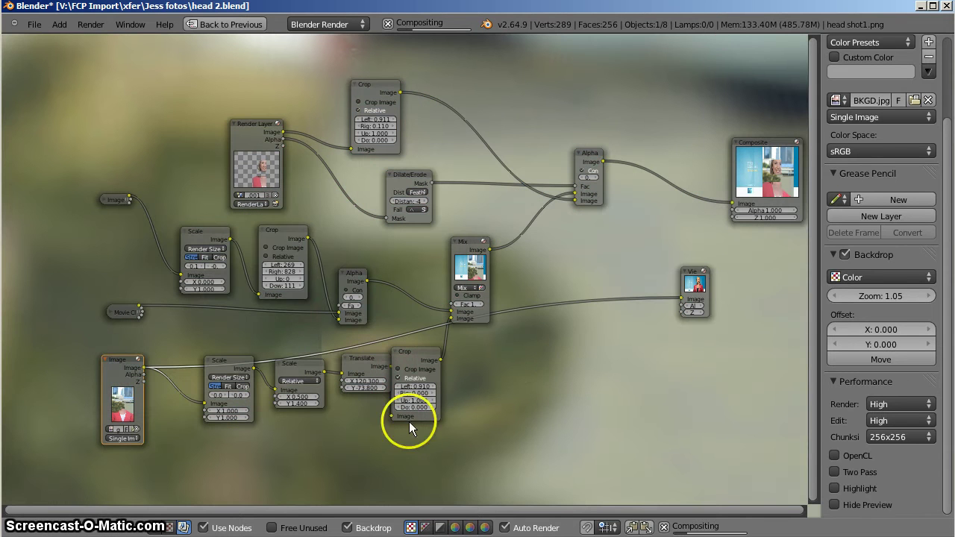
{"action": "left_click", "coordinate": [472, 249], "text": "ctrl+shift"}
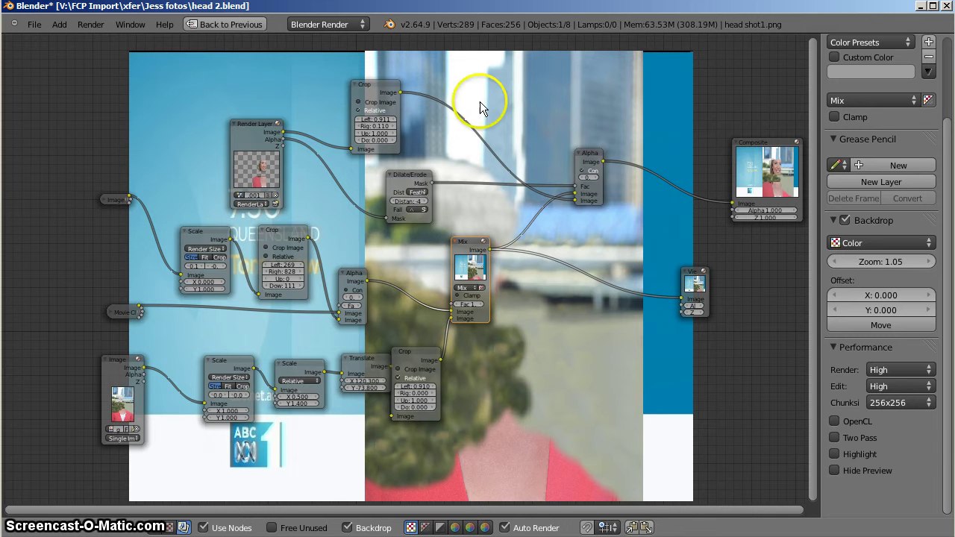
{"action": "key", "text": "ctrl+Up"}
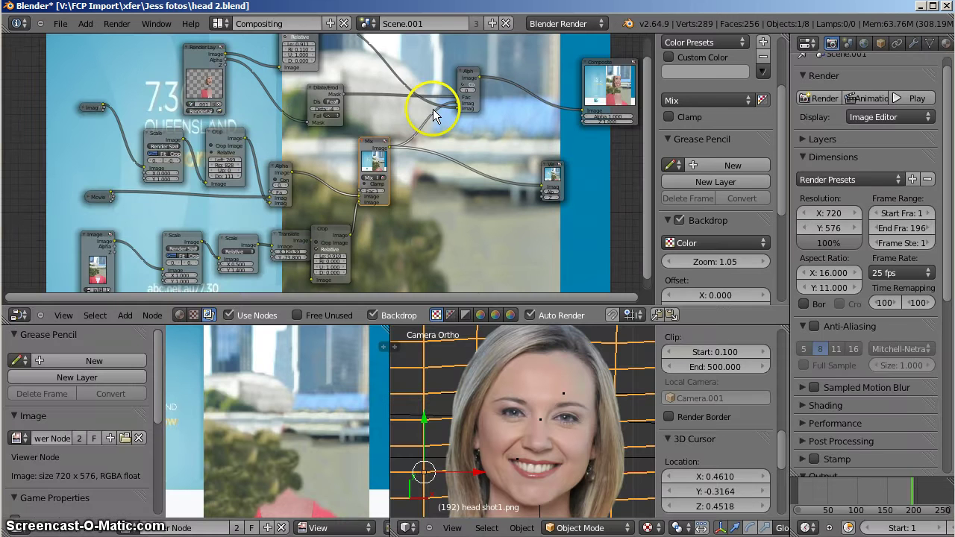
Switch to the Default screen layout and orbit the 3D view around the image plane
{"action": "left_click", "coordinate": [220, 26]}
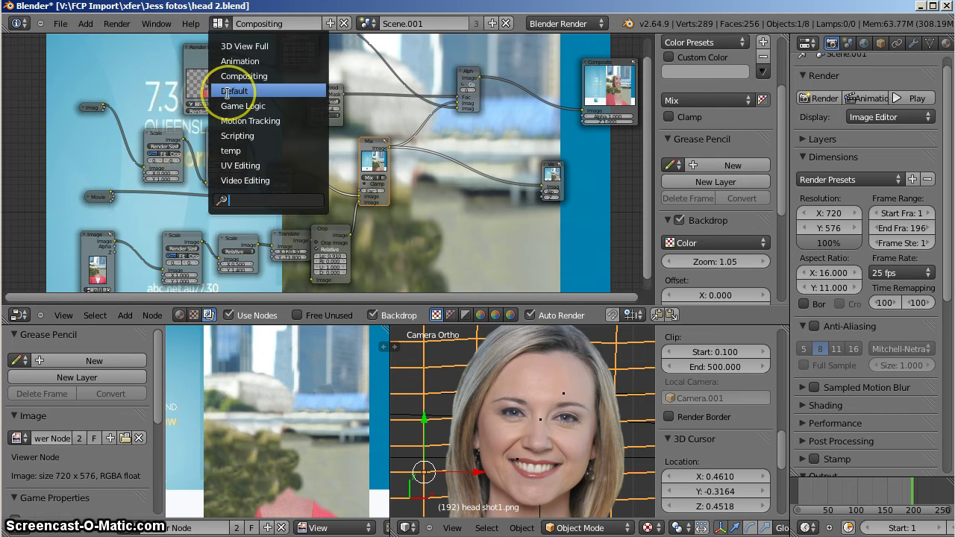
{"action": "left_click", "coordinate": [231, 91]}
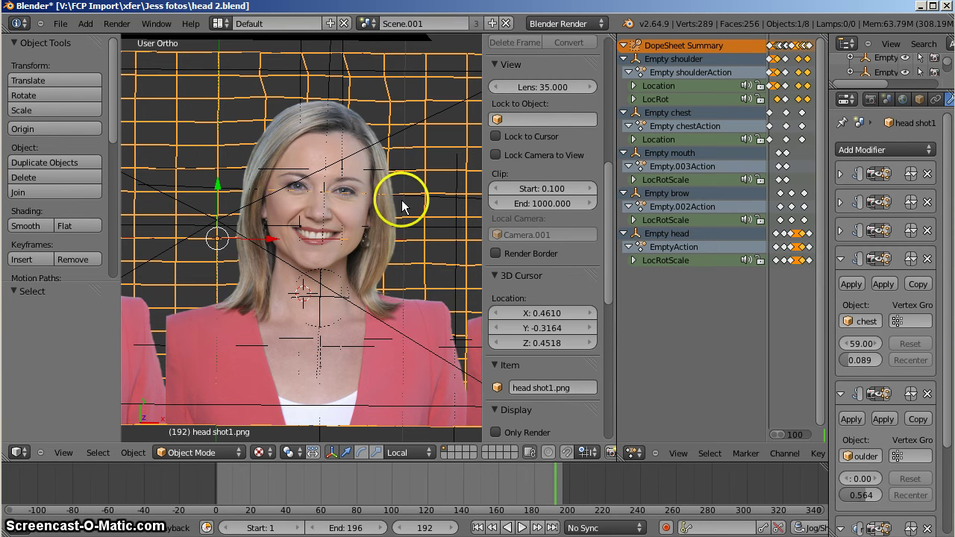
{"action": "scroll", "coordinate": [403, 209], "scroll_direction": "down", "scroll_amount": 2}
{"action": "middle_click_drag", "start_coordinate": [331, 196], "coordinate": [324, 156]}
{"action": "middle_click_drag", "start_coordinate": [202, 238], "coordinate": [290, 273]}
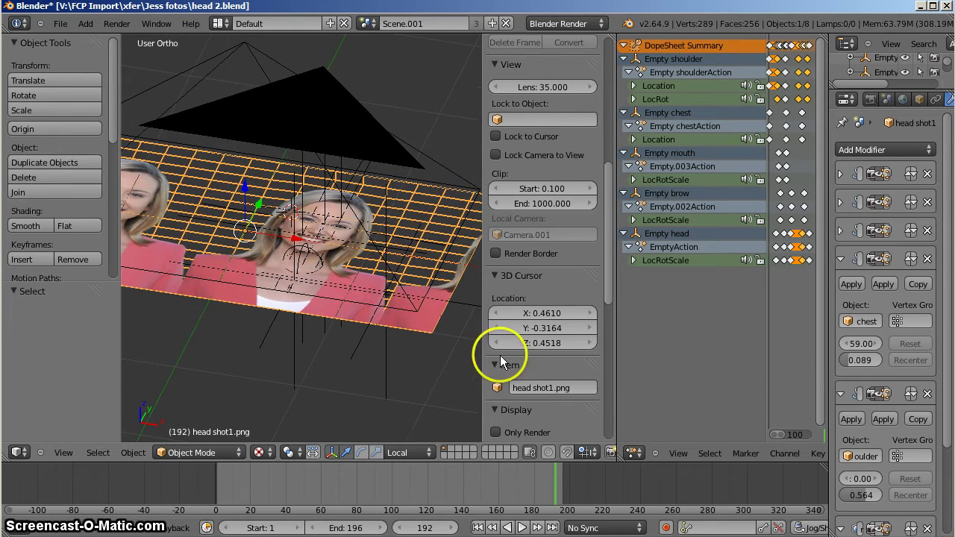
{"action": "scroll", "coordinate": [558, 281], "scroll_direction": "down", "scroll_amount": 10}
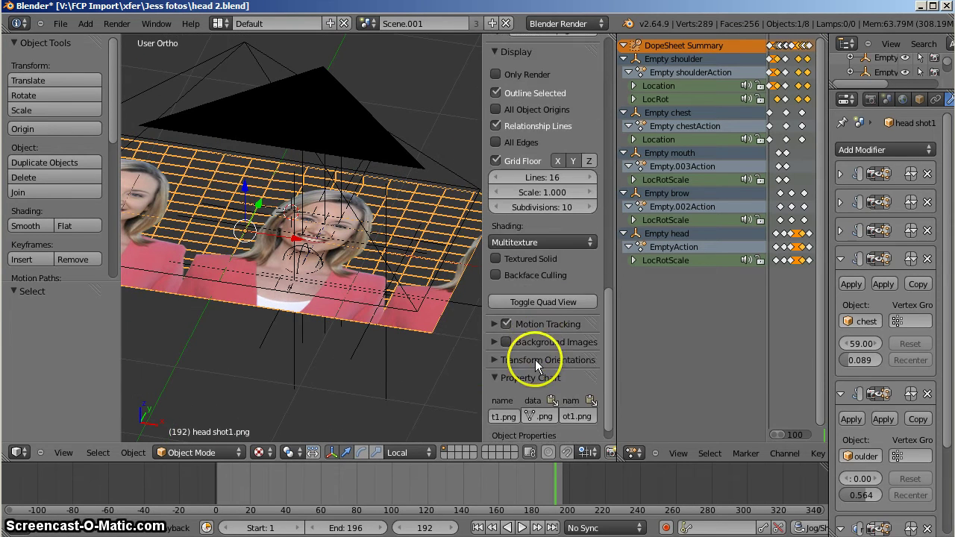
{"action": "scroll", "coordinate": [536, 344], "scroll_direction": "down", "scroll_amount": 1}
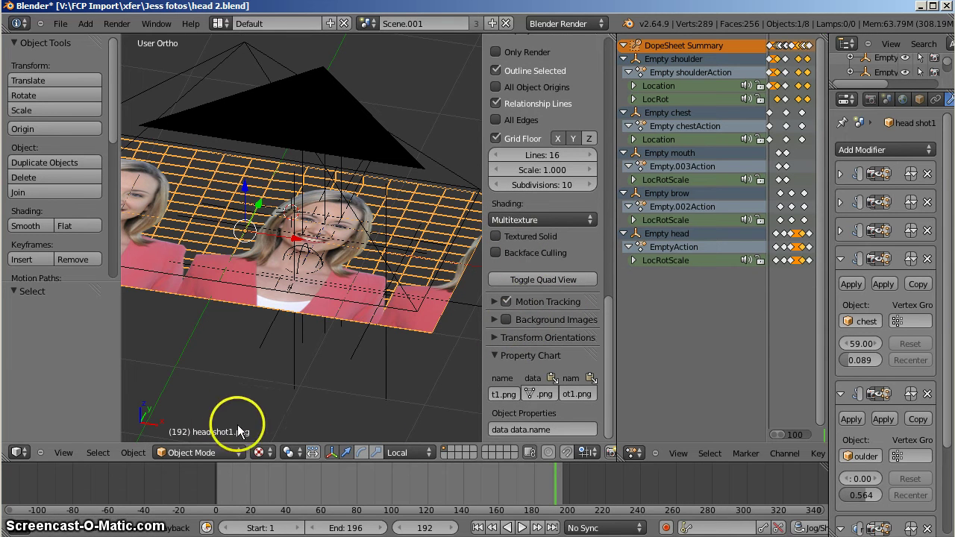
Keep the viewport in Textured shading with Multitexture mode and orbit toward the image plane
{"action": "left_click", "coordinate": [261, 452]}
{"action": "left_click", "coordinate": [277, 390]}
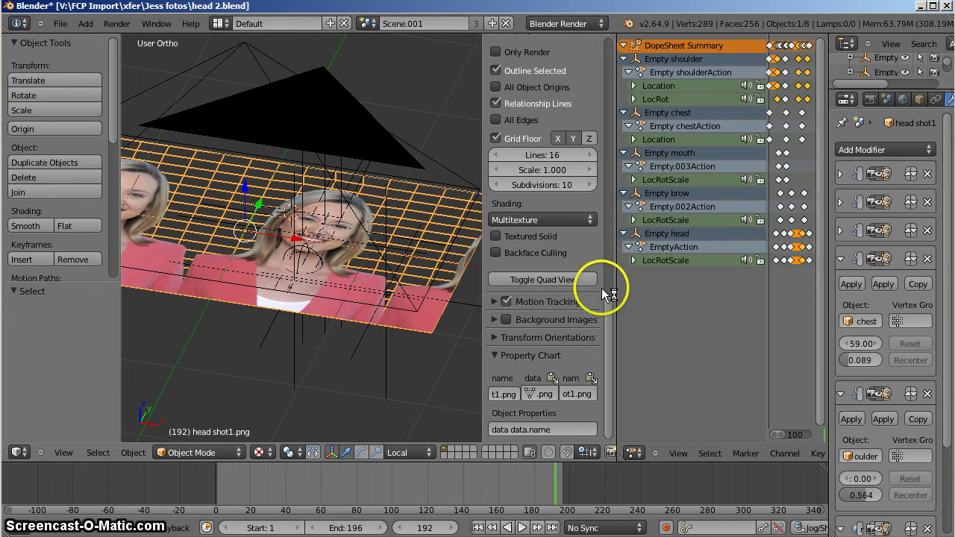
{"action": "left_click", "coordinate": [561, 218]}
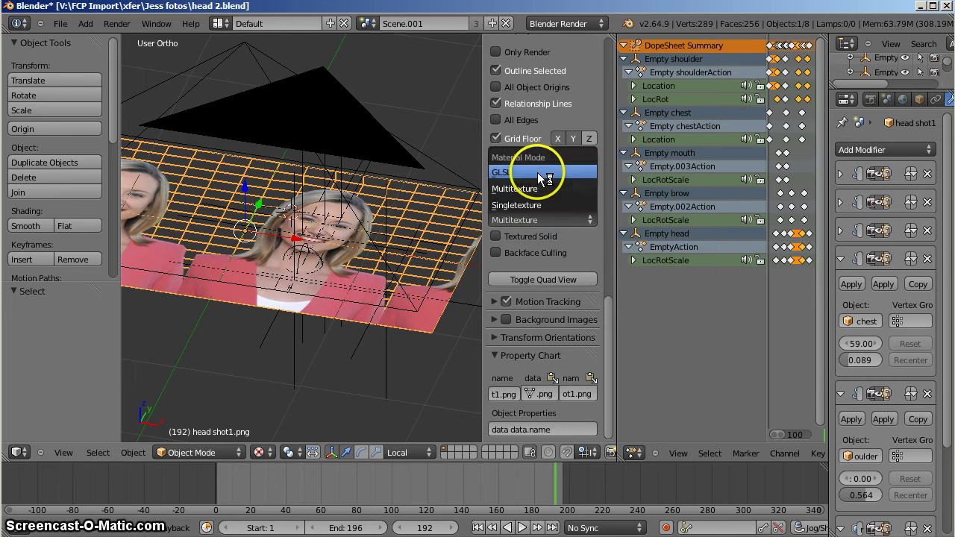
{"action": "left_click", "coordinate": [570, 191]}
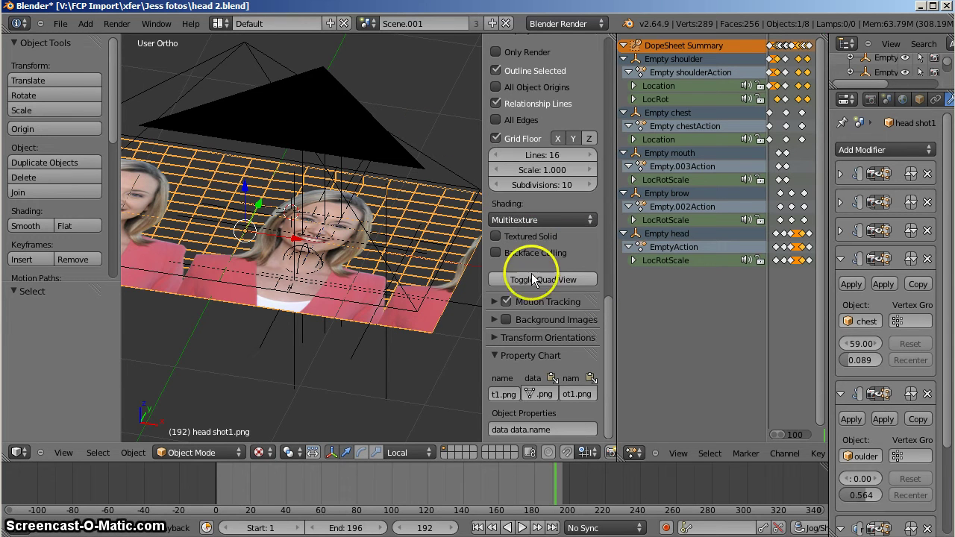
{"action": "left_click", "coordinate": [559, 219]}
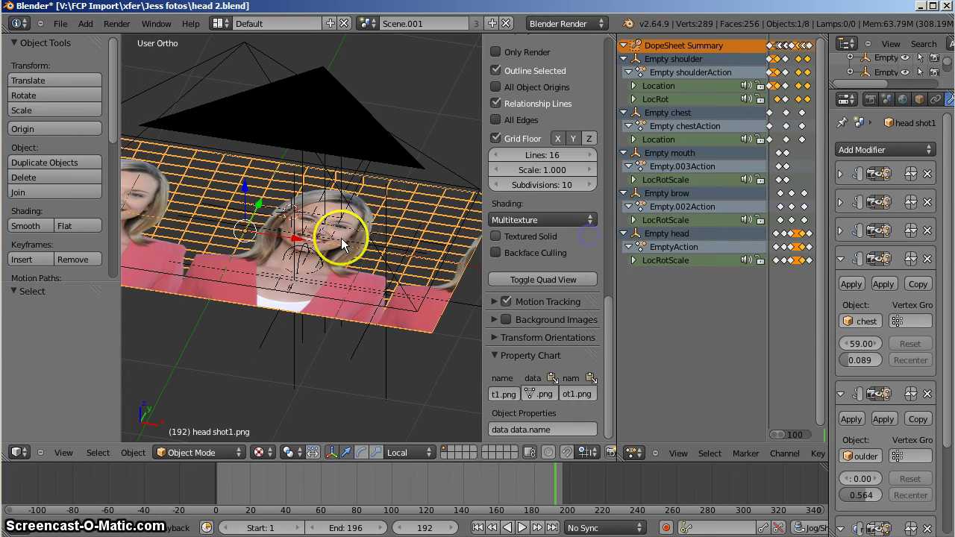
{"action": "middle_click_drag", "start_coordinate": [293, 237], "coordinate": [343, 297]}
{"action": "key", "text": "KP_0"}
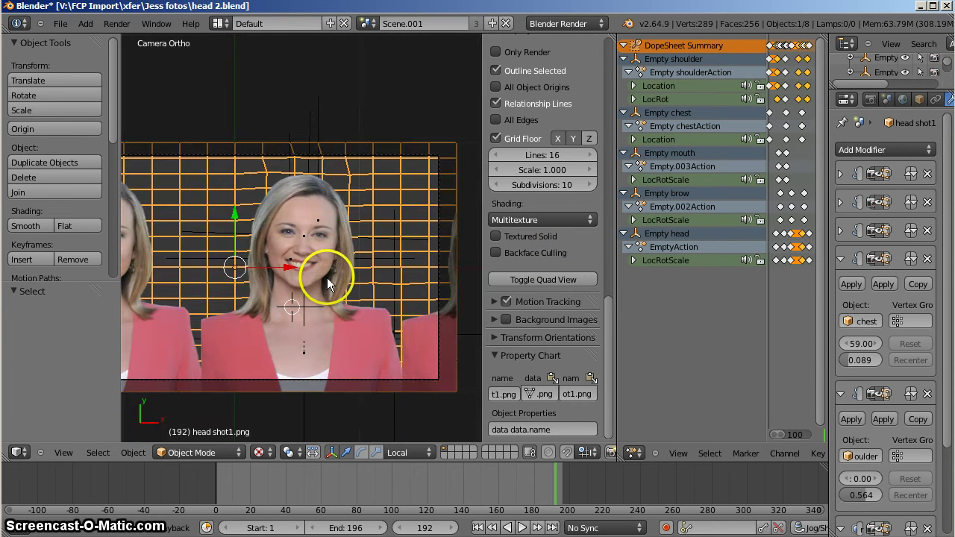
{"action": "scroll", "coordinate": [328, 268], "scroll_direction": "up", "scroll_amount": 2}
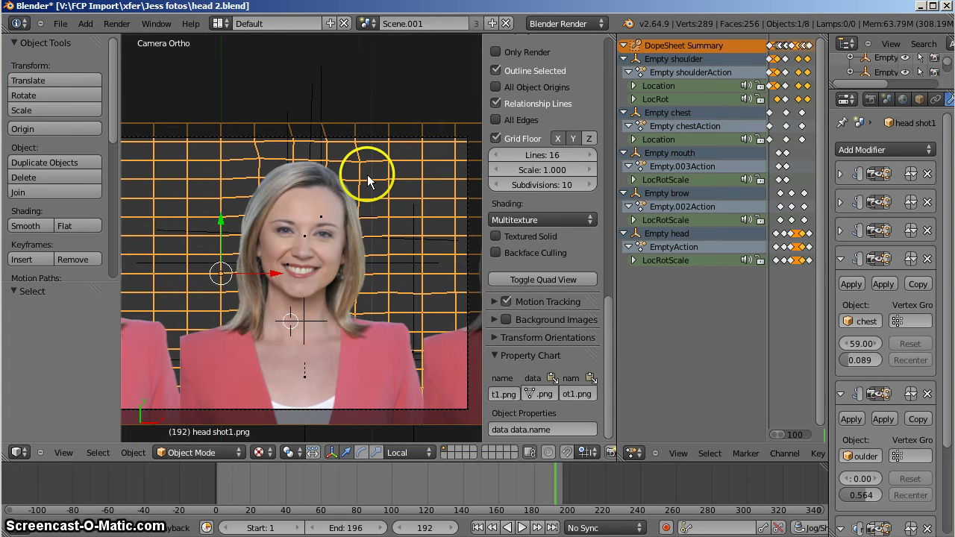
{"action": "key", "text": "Tab"}
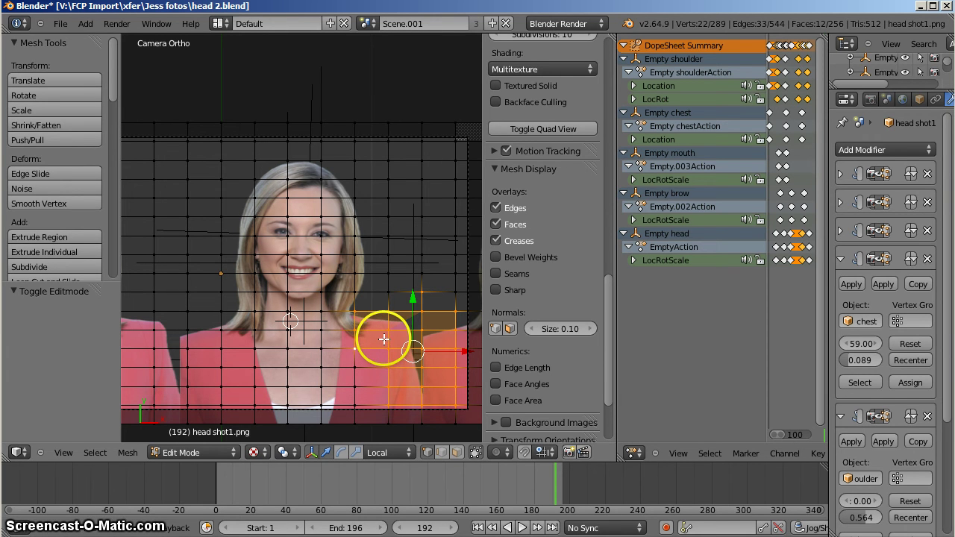
{"action": "key", "text": "space"}
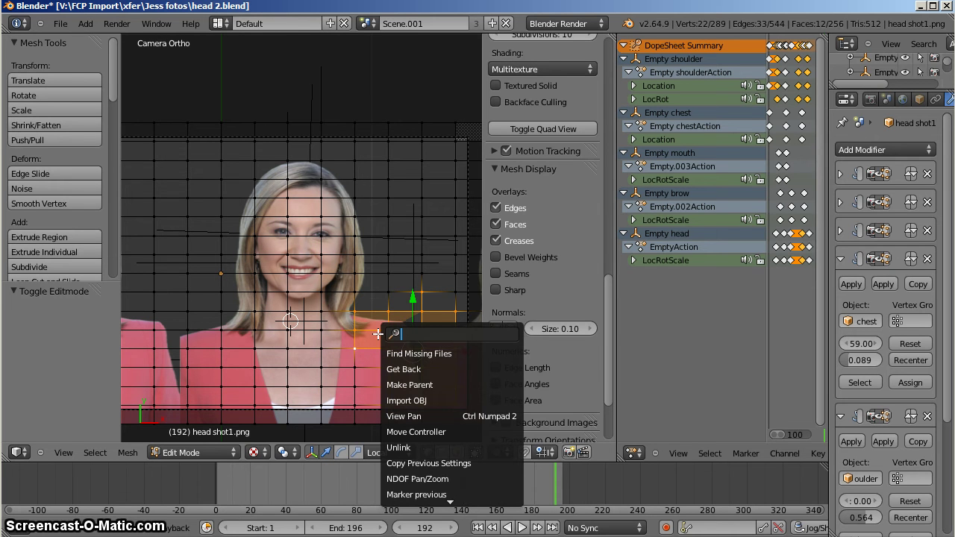
{"action": "type", "text": "hoo"}
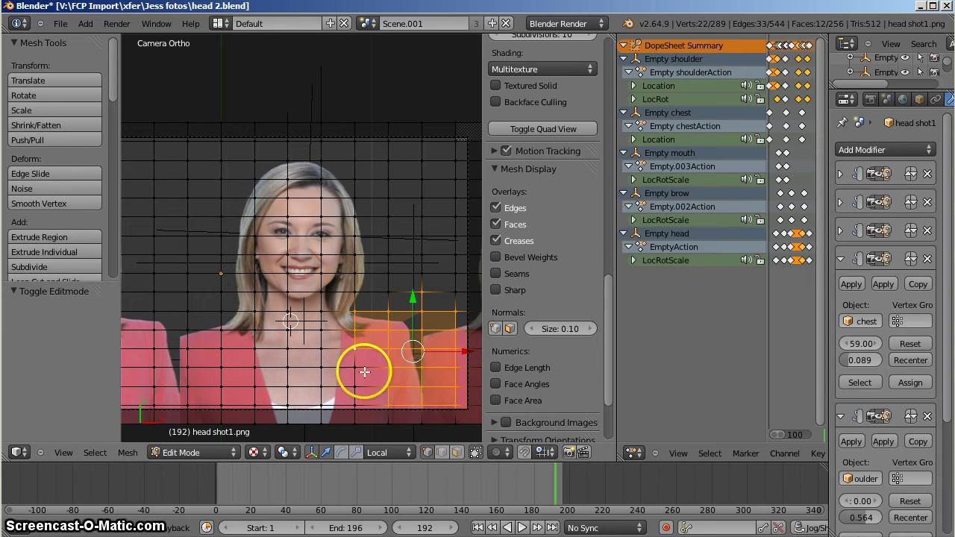
{"action": "left_click", "coordinate": [654, 296]}
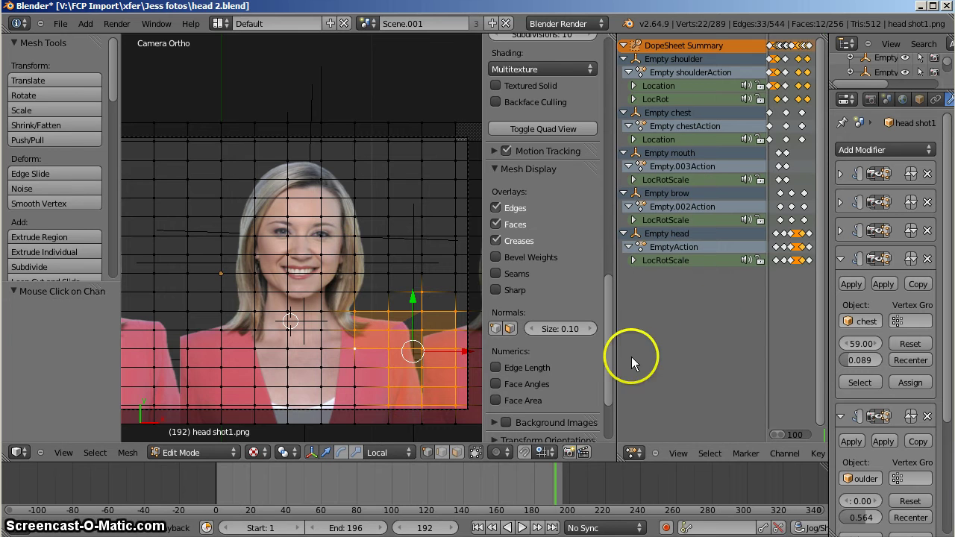
Return the plane to Object Mode and briefly maximize the Dope Sheet and Properties areas
{"action": "key", "text": "Tab"}
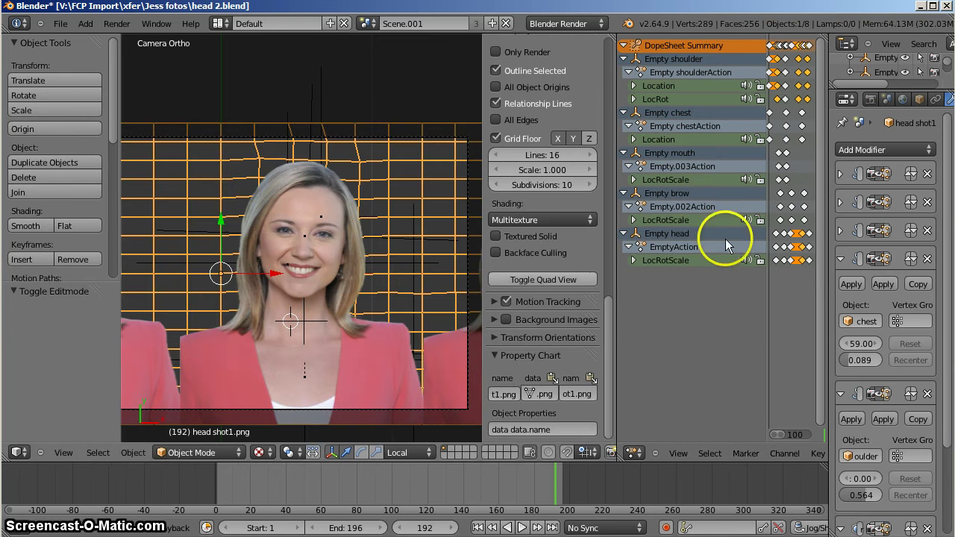
{"action": "key", "text": "ctrl+Up"}
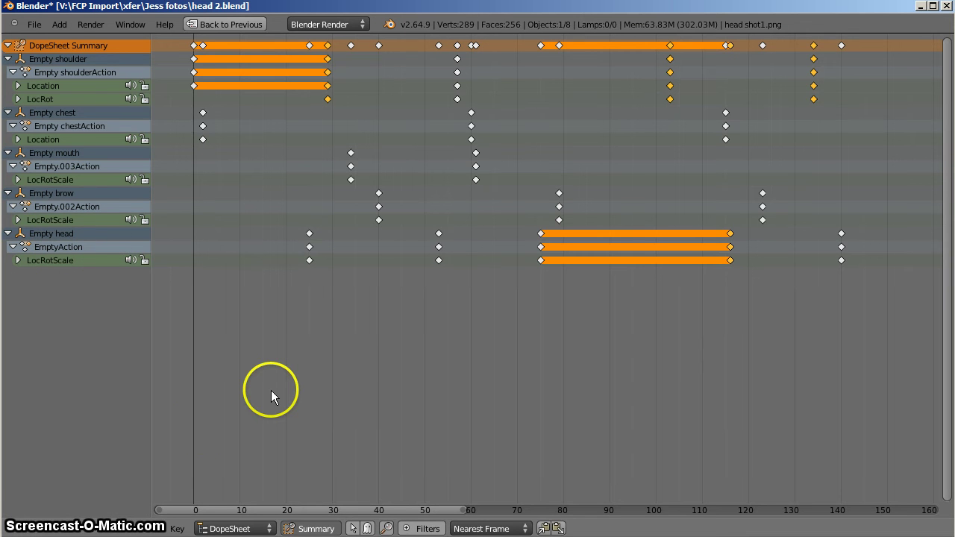
{"action": "key", "text": "ctrl+Up"}
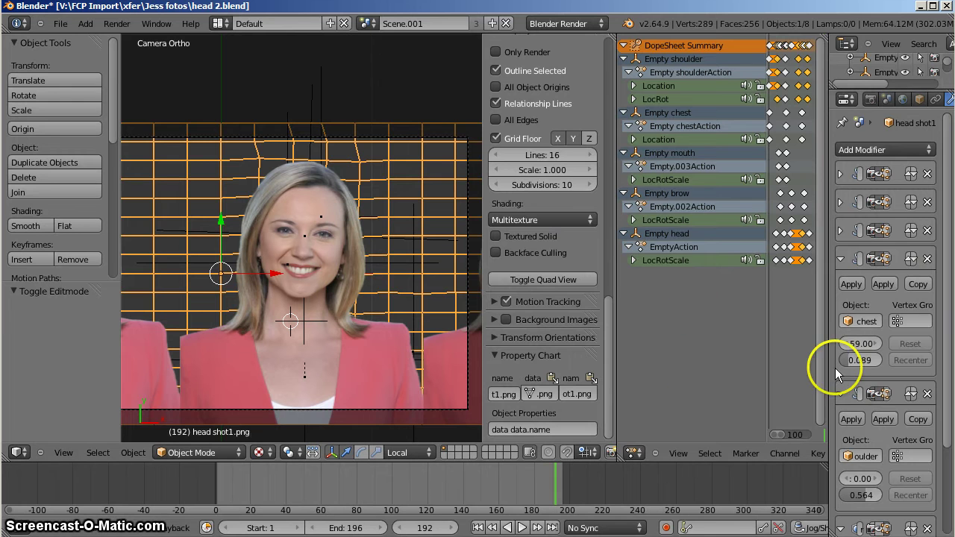
{"action": "key", "text": "ctrl+Up"}
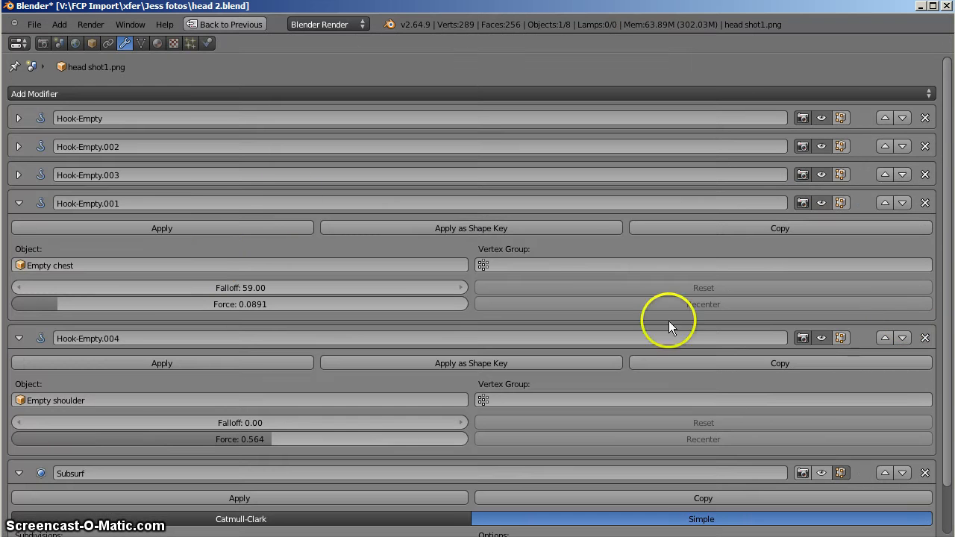
{"action": "key", "text": "ctrl+Up"}
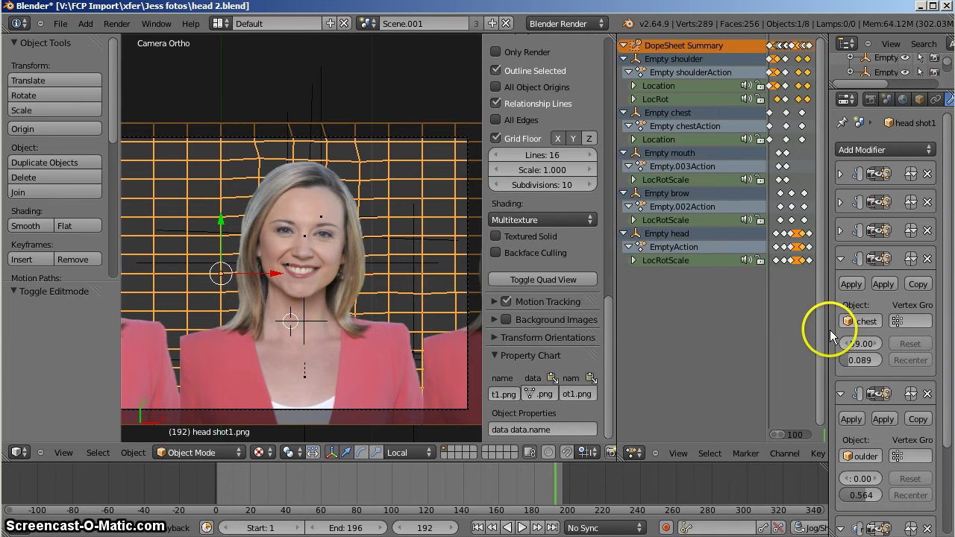
Widen the Properties area and check the hook modifier targeting Empty chest
{"action": "left_click_drag", "start_coordinate": [829, 329], "coordinate": [693, 327]}
{"action": "scroll", "coordinate": [766, 335], "scroll_direction": "down", "scroll_amount": 4}
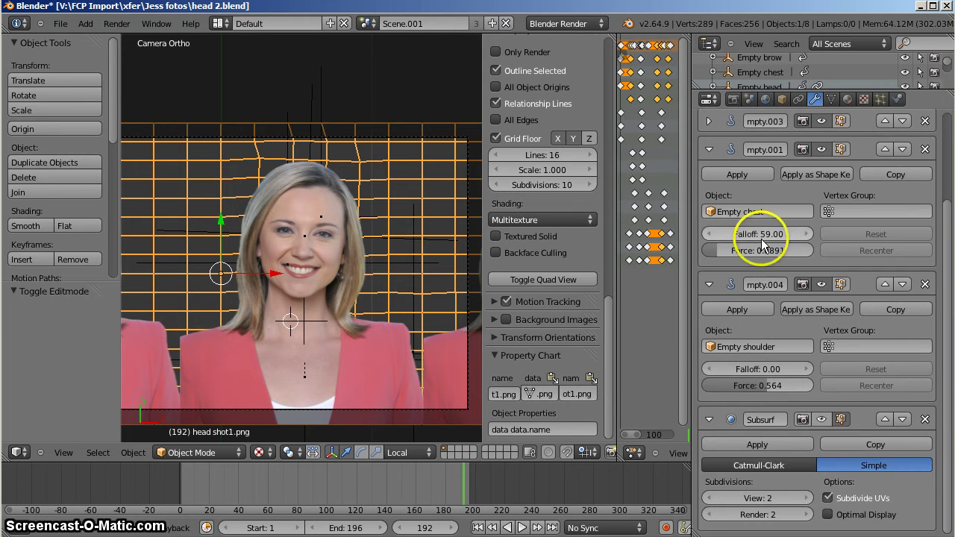
{"action": "left_click", "coordinate": [759, 210]}
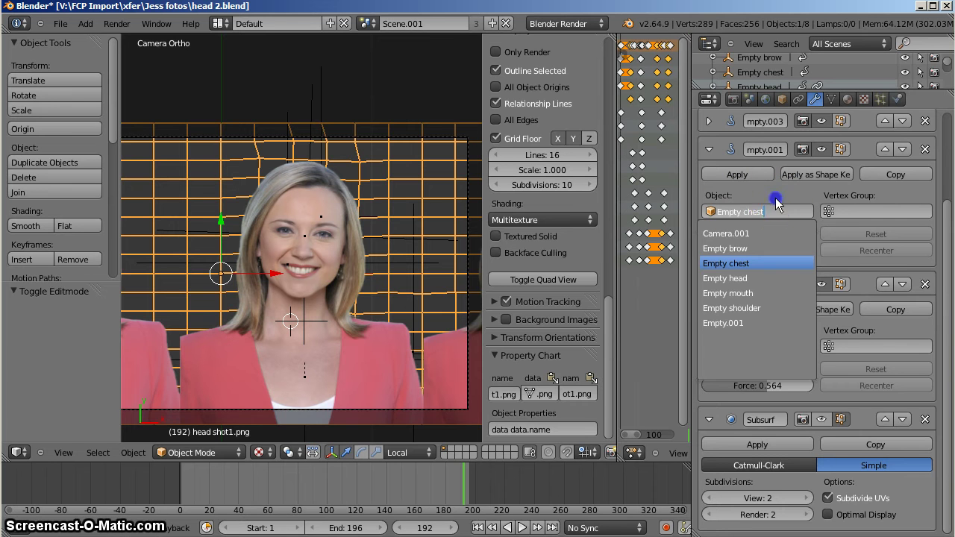
{"action": "left_click", "coordinate": [775, 197]}
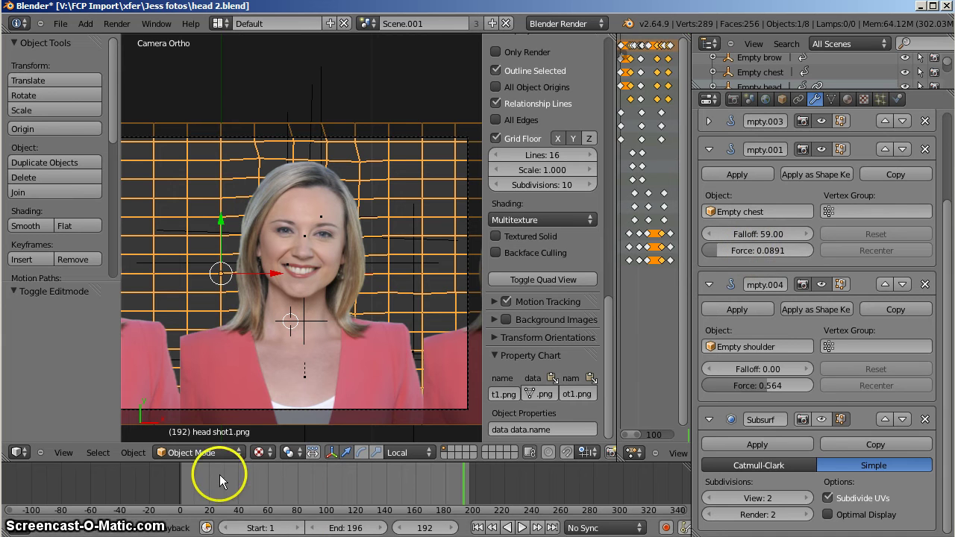
Play the animation from frame 0 with the 3D viewport maximized and zoomed out
{"action": "left_click", "coordinate": [180, 477]}
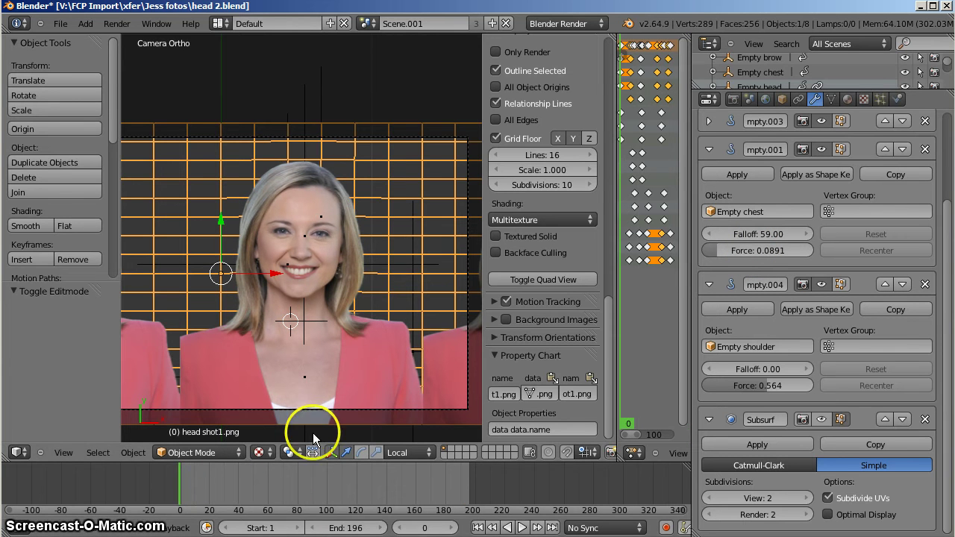
{"action": "key", "text": "alt+a"}
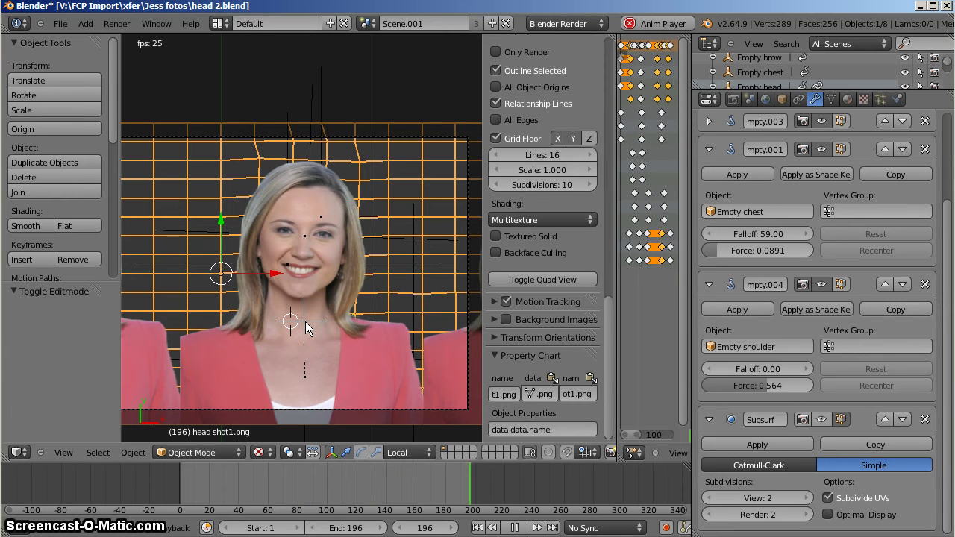
{"action": "left_click", "coordinate": [315, 223]}
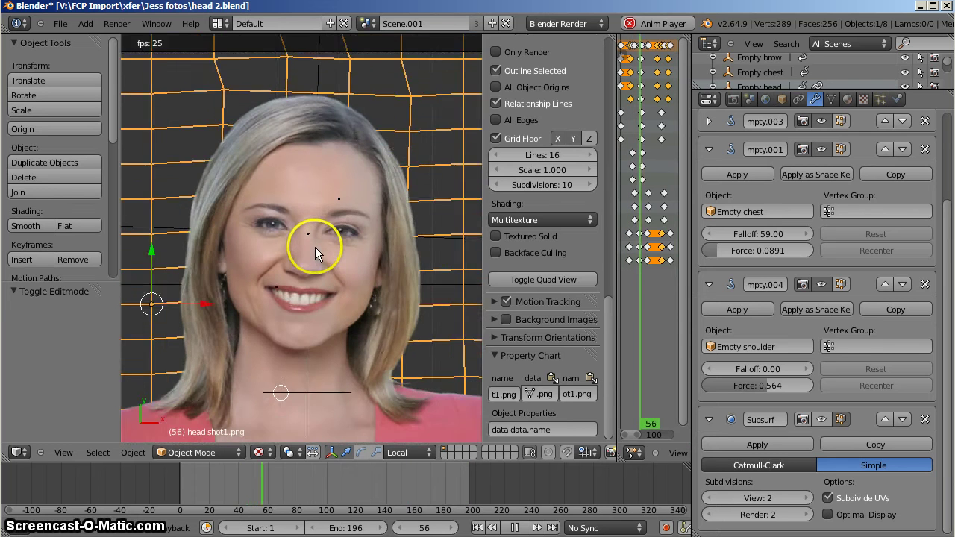
{"action": "key", "text": "ctrl+Up"}
{"action": "scroll", "coordinate": [417, 312], "scroll_direction": "down", "scroll_amount": 4}
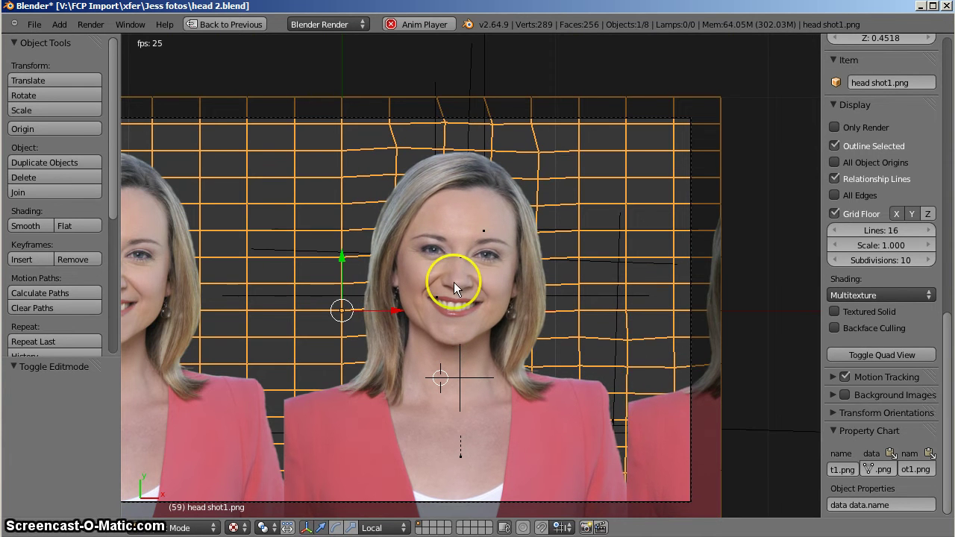
Stop playback and orbit into a tilted User Ortho view of the headshot plane
{"action": "scroll", "coordinate": [447, 296], "scroll_direction": "up", "scroll_amount": 5}
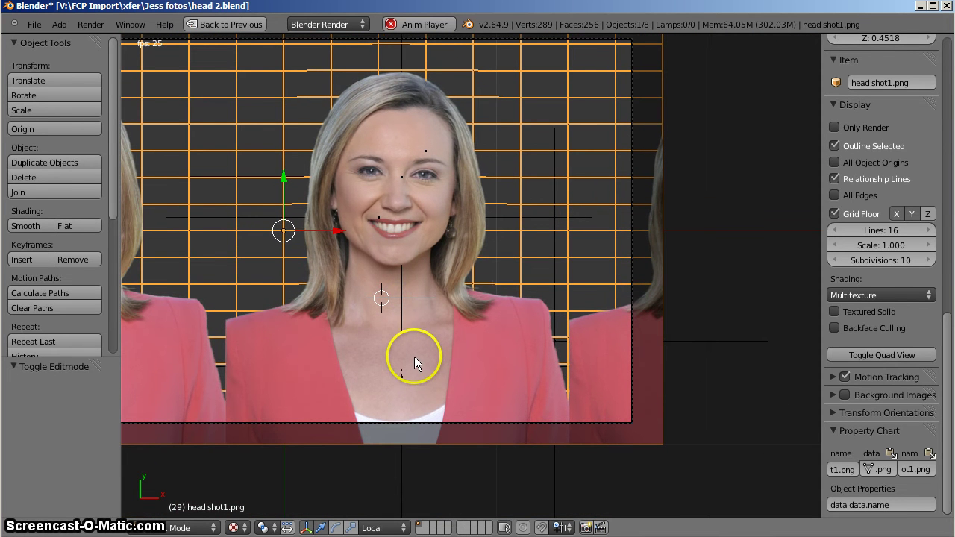
{"action": "key", "text": "alt+a"}
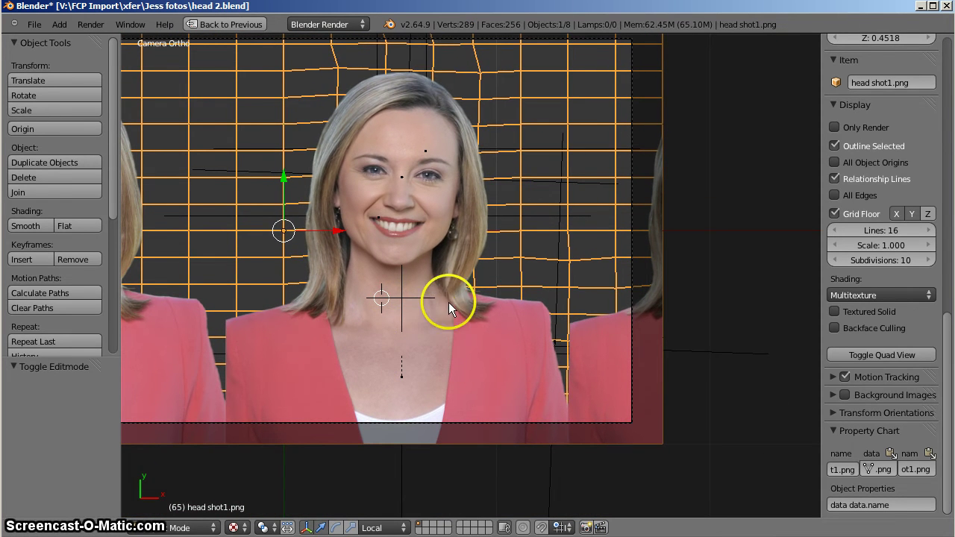
{"action": "middle_click_drag", "start_coordinate": [448, 320], "coordinate": [460, 300]}
Replay the animation viewing the eyes and mouth close up, then face the headshot and stop at frame 17
{"action": "key", "text": "alt+a"}
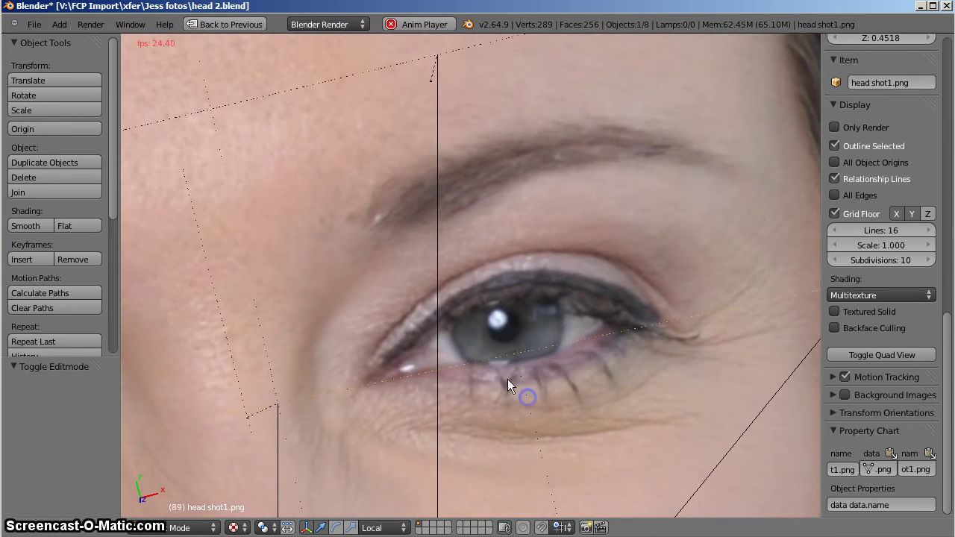
{"action": "left_click", "coordinate": [505, 174]}
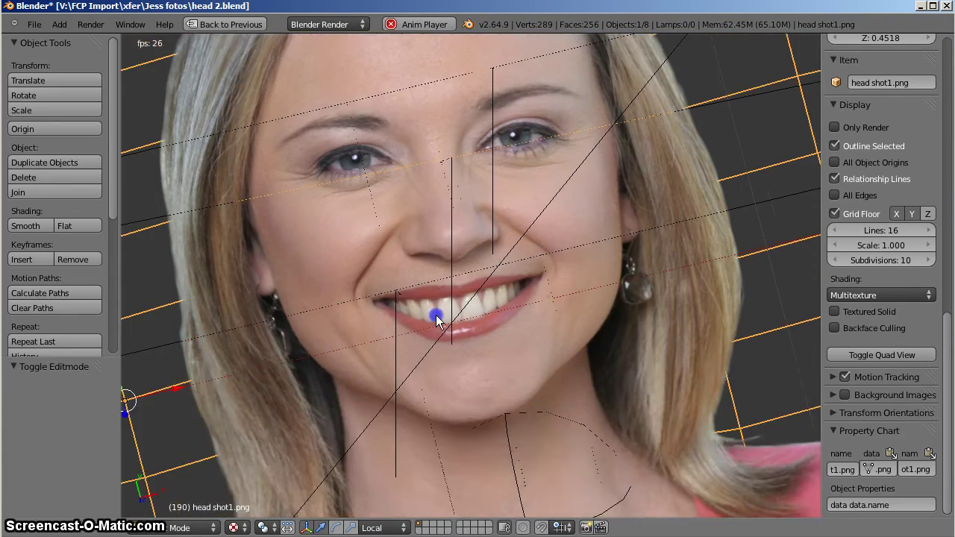
{"action": "left_click", "coordinate": [396, 333]}
{"action": "right_click", "coordinate": [405, 464]}
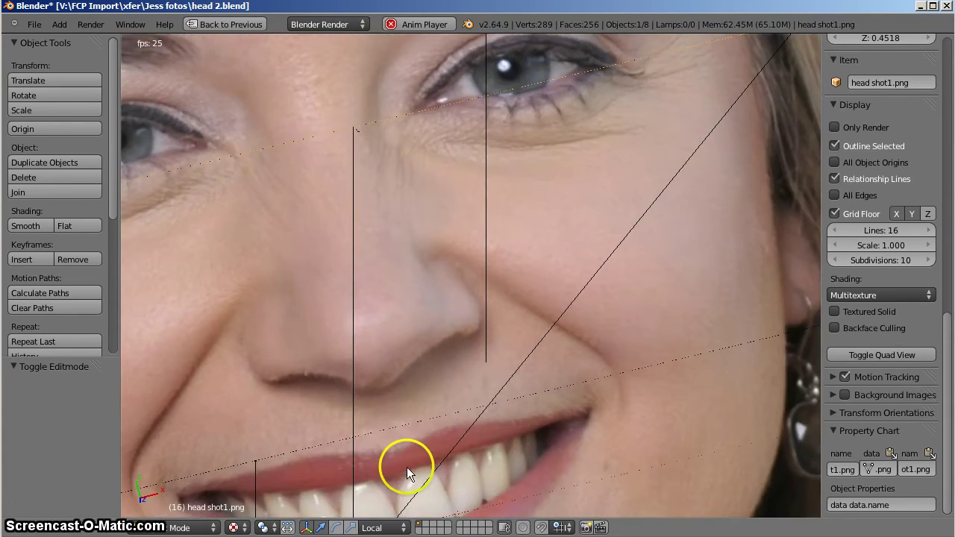
{"action": "left_click", "coordinate": [537, 400]}
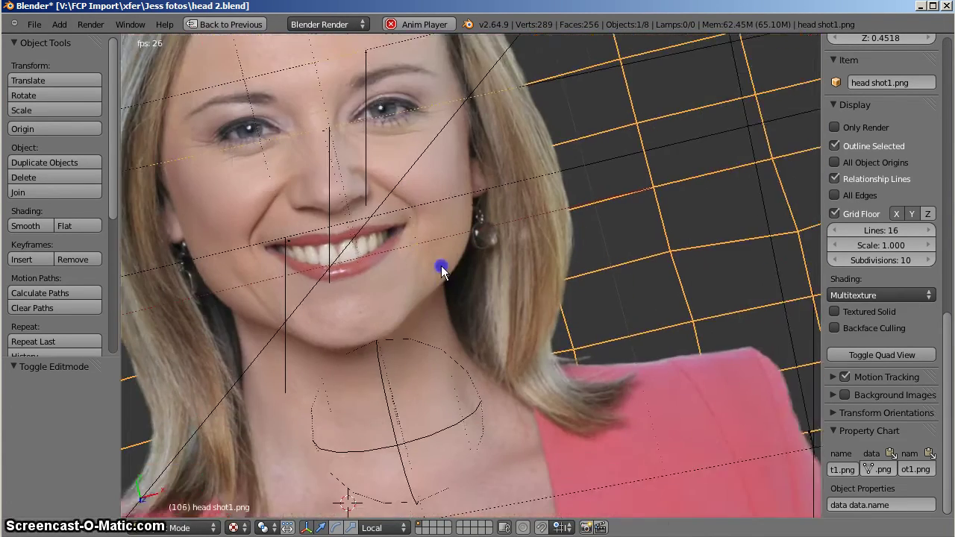
{"action": "right_click", "coordinate": [474, 261]}
{"action": "mouse_move", "coordinate": [496, 262]}
{"action": "left_mouse_down"}
{"action": "mouse_move", "coordinate": [555, 236]}
{"action": "mouse_move", "coordinate": [569, 306]}
{"action": "mouse_move", "coordinate": [472, 273]}
{"action": "mouse_move", "coordinate": [477, 221]}
{"action": "left_mouse_up"}
{"action": "key", "text": "alt+a"}
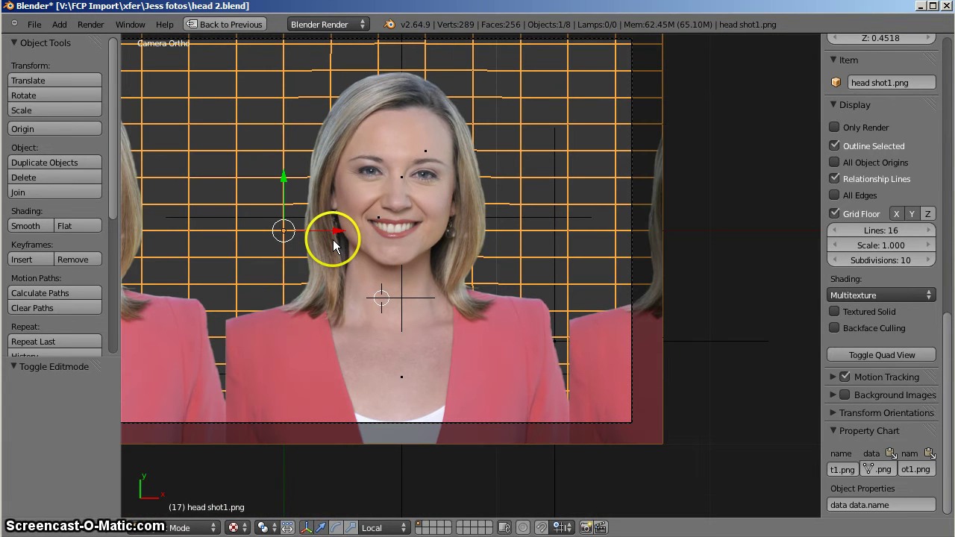
Restore the multi-area layout and switch to the Compositing screen layout
{"action": "key", "text": "ctrl+Up"}
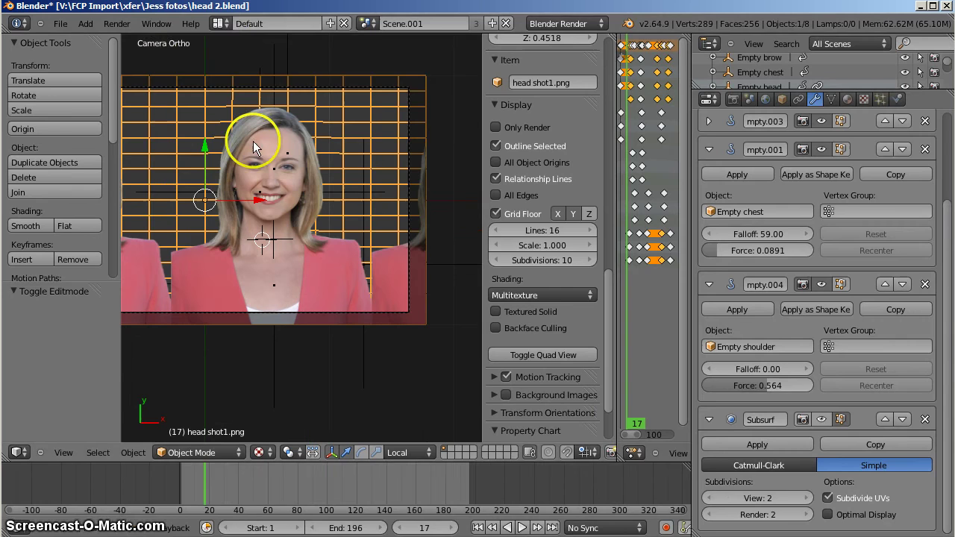
{"action": "left_click", "coordinate": [218, 23]}
{"action": "left_click", "coordinate": [243, 70]}
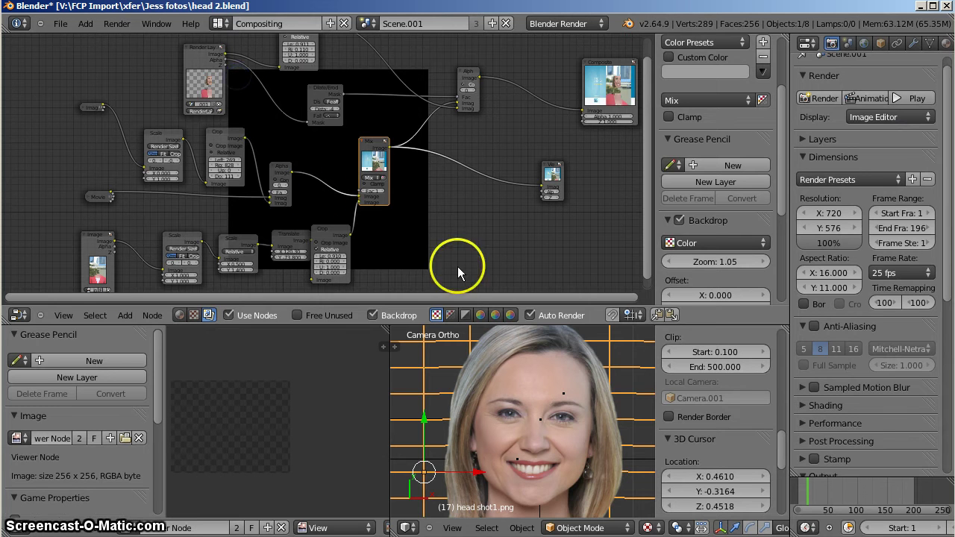
Frame the node network, select the Render Layers node, and render frame 17 with F12
{"action": "middle_click_drag", "start_coordinate": [463, 192], "coordinate": [418, 207]}
{"action": "middle_click_drag", "start_coordinate": [565, 187], "coordinate": [252, 189], "text": "ctrl"}
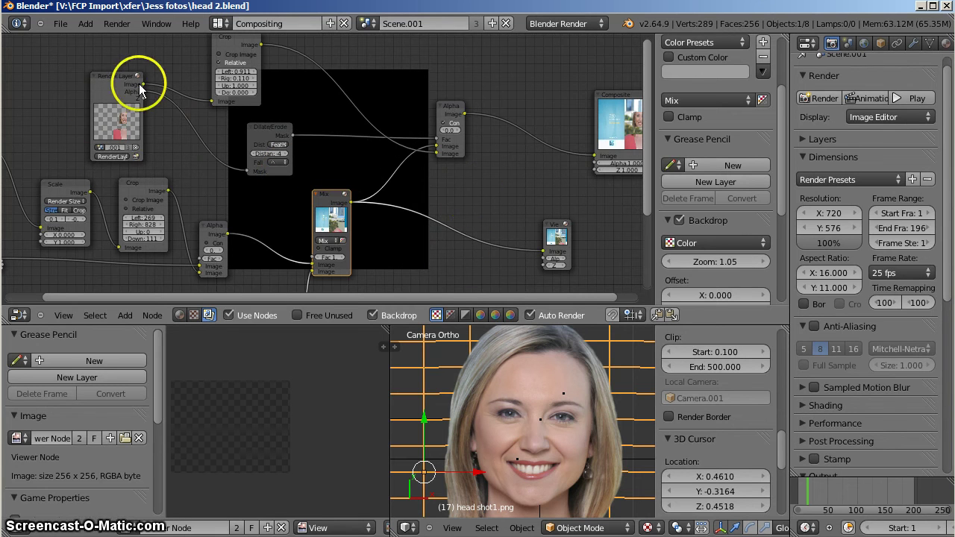
{"action": "left_click", "coordinate": [110, 88]}
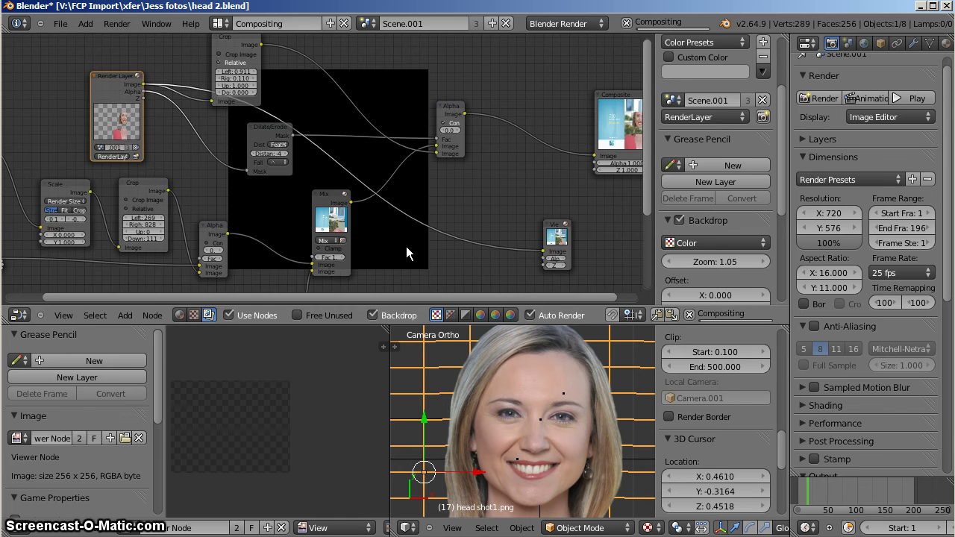
{"action": "key", "text": "F12"}
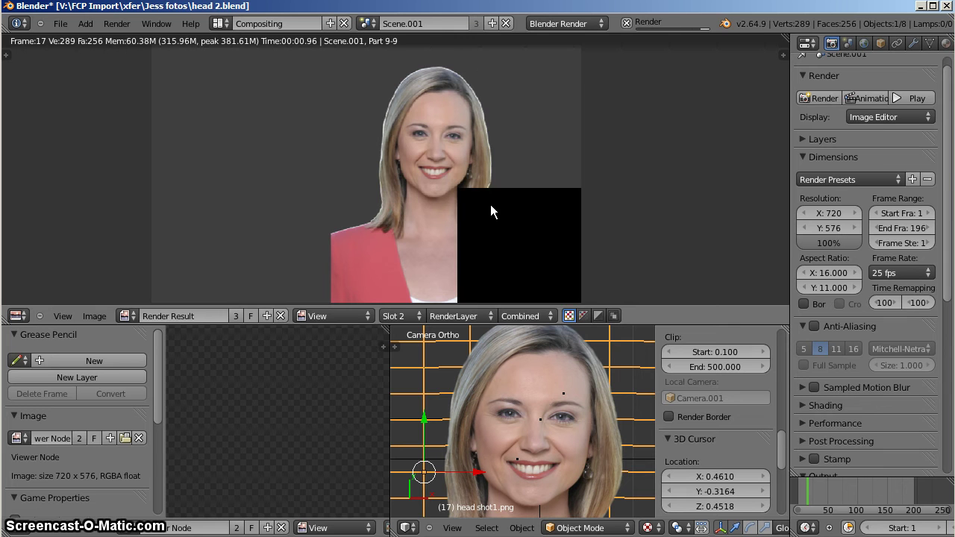
Zoom the finished render onto the hair and shoulder edge over the 7.30 Queensland background
{"action": "left_click", "coordinate": [373, 174]}
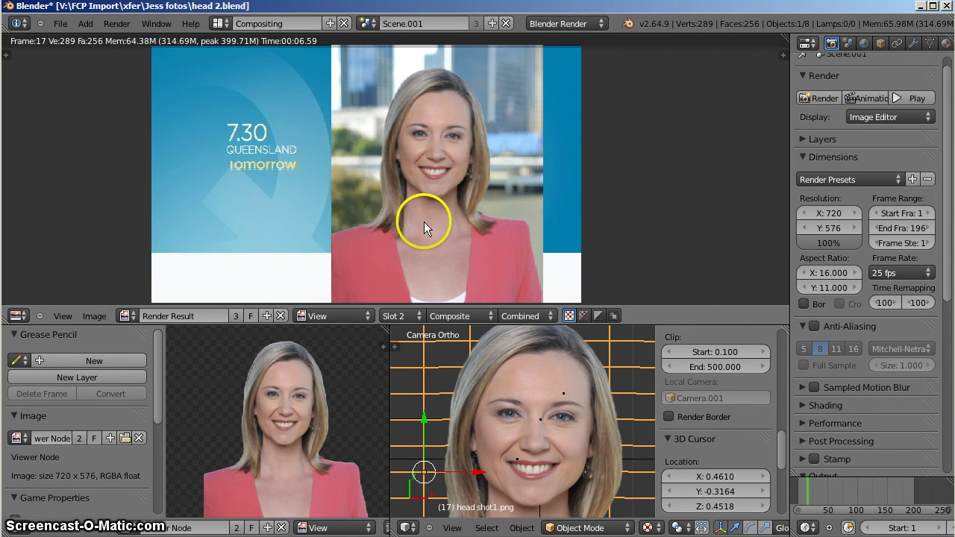
{"action": "scroll", "coordinate": [487, 217], "scroll_direction": "up", "scroll_amount": 3}
{"action": "scroll", "coordinate": [586, 226], "scroll_direction": "up", "scroll_amount": 3}
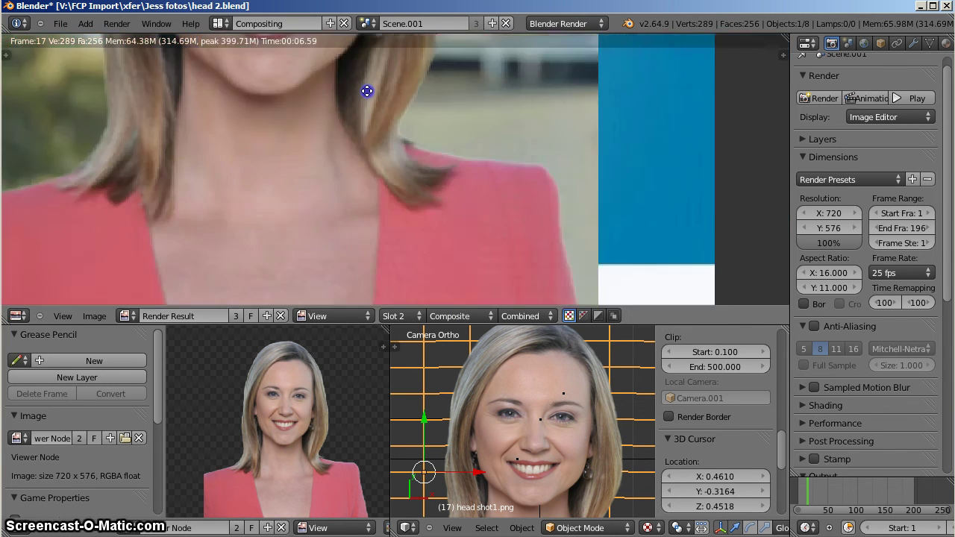
{"action": "scroll", "coordinate": [452, 170], "scroll_direction": "up", "scroll_amount": 2}
{"action": "scroll", "coordinate": [376, 128], "scroll_direction": "up", "scroll_amount": 2}
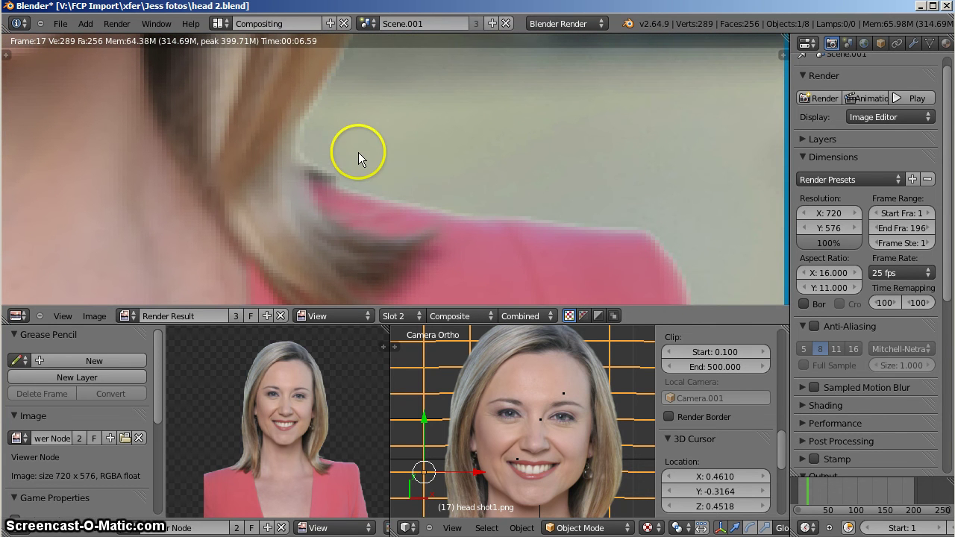
{"action": "key", "text": "ctrl+Up"}
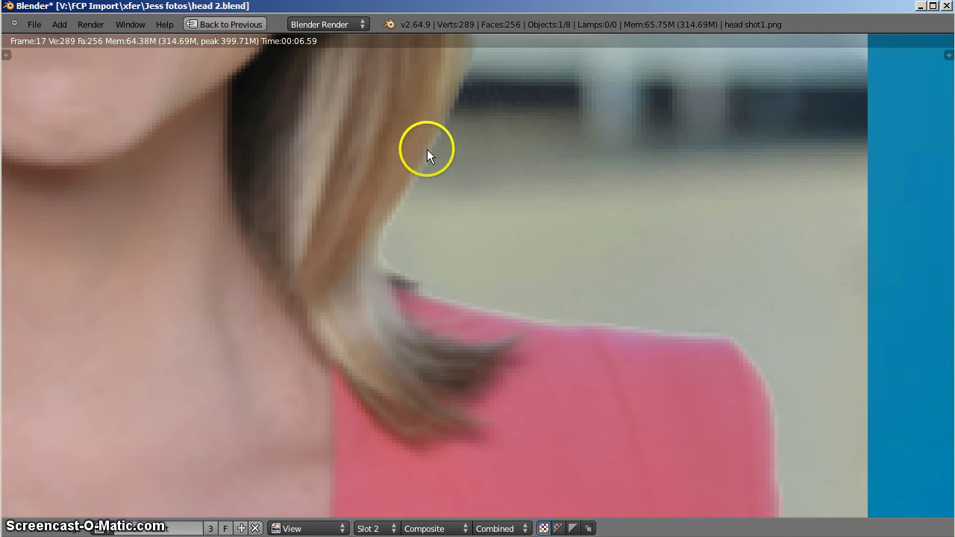
{"action": "scroll", "coordinate": [514, 295], "scroll_direction": "down", "scroll_amount": 2}
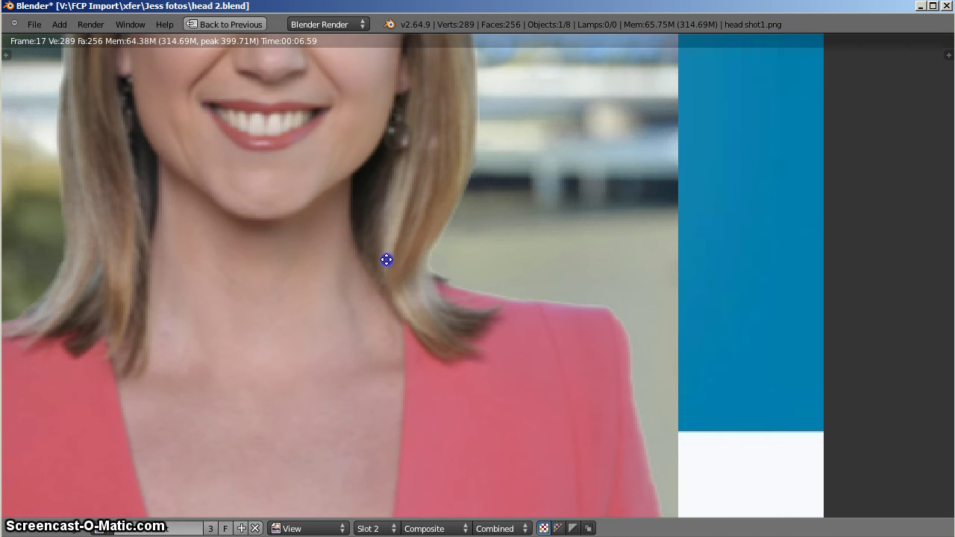
{"action": "key", "text": "Home"}
{"action": "scroll", "coordinate": [386, 377], "scroll_direction": "up", "scroll_amount": 1}
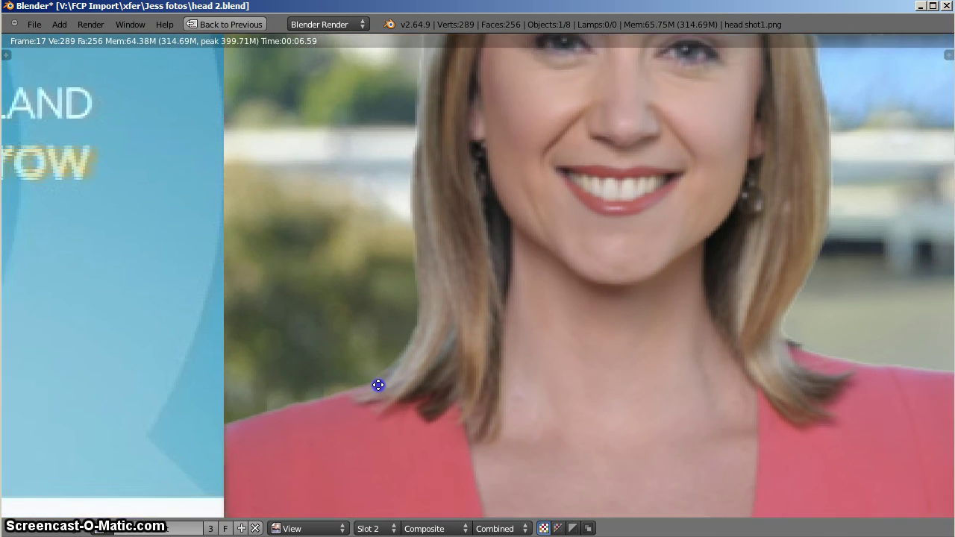
{"action": "scroll", "coordinate": [387, 326], "scroll_direction": "up", "scroll_amount": 4}
{"action": "scroll", "coordinate": [424, 326], "scroll_direction": "down", "scroll_amount": 3}
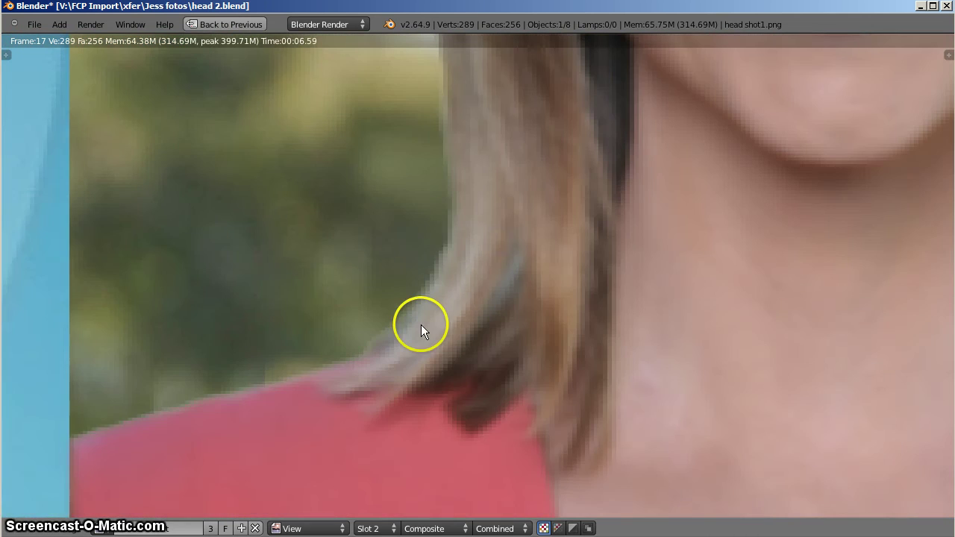
{"action": "scroll", "coordinate": [410, 320], "scroll_direction": "down", "scroll_amount": 5}
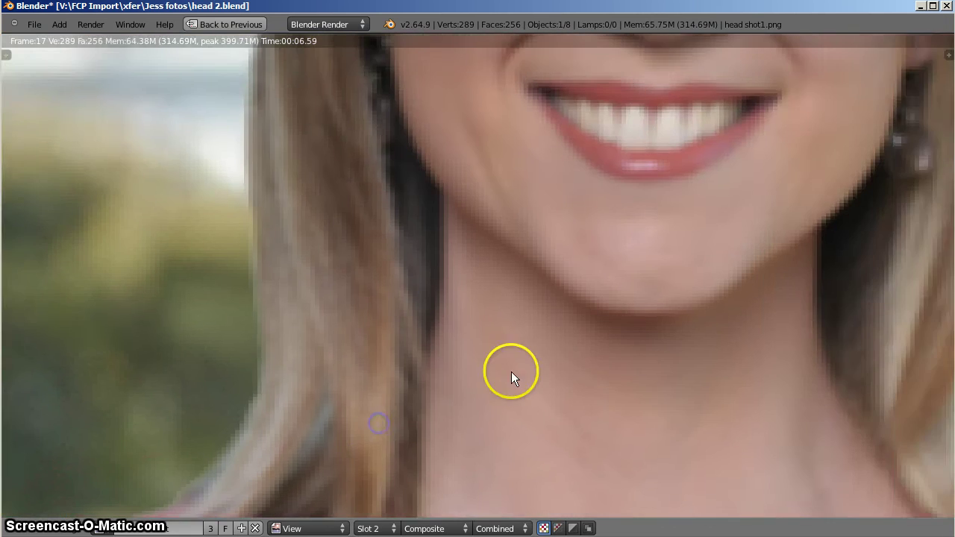
{"action": "scroll", "coordinate": [538, 287], "scroll_direction": "up", "scroll_amount": 3}
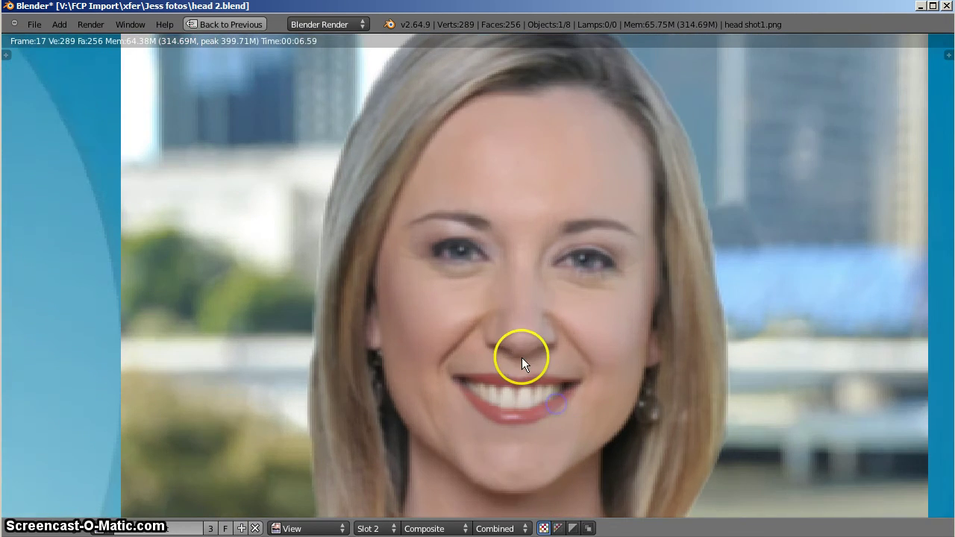
{"action": "scroll", "coordinate": [522, 357], "scroll_direction": "up", "scroll_amount": 2}
{"action": "scroll", "coordinate": [554, 379], "scroll_direction": "down", "scroll_amount": 3}
{"action": "scroll", "coordinate": [544, 320], "scroll_direction": "up", "scroll_amount": 2}
{"action": "scroll", "coordinate": [490, 292], "scroll_direction": "down", "scroll_amount": 3}
{"action": "scroll", "coordinate": [574, 342], "scroll_direction": "up", "scroll_amount": 2}
{"action": "scroll", "coordinate": [560, 331], "scroll_direction": "down", "scroll_amount": 2}
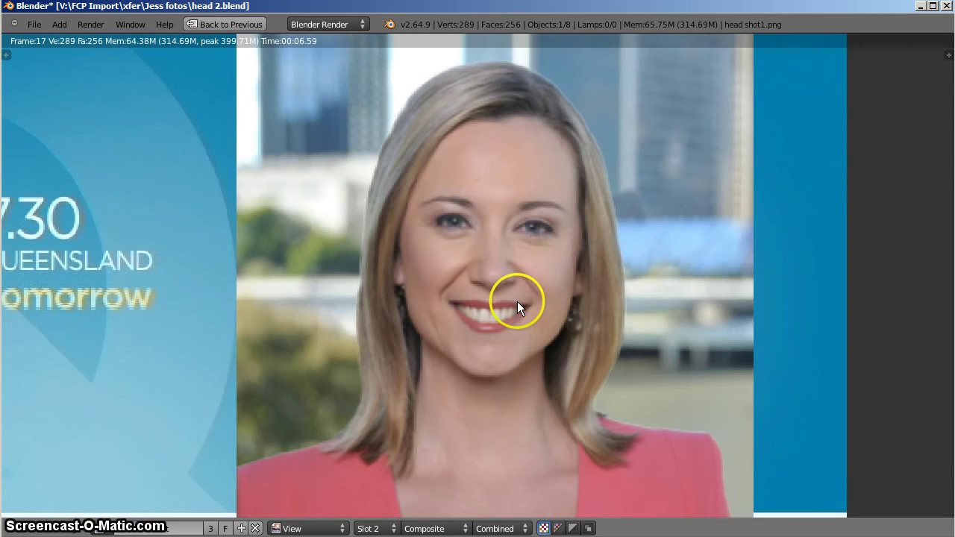
{"action": "scroll", "coordinate": [505, 282], "scroll_direction": "up", "scroll_amount": 2}
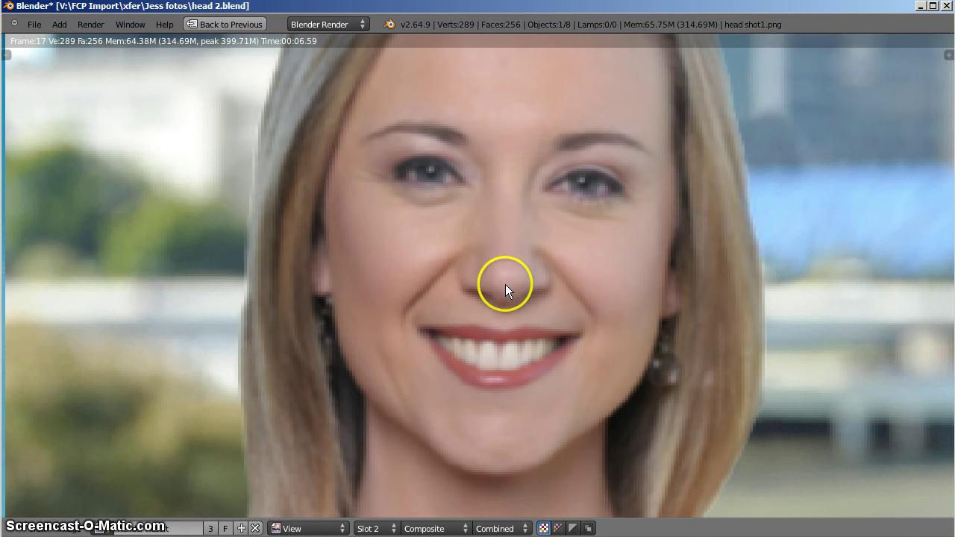
{"action": "scroll", "coordinate": [504, 284], "scroll_direction": "up", "scroll_amount": 2}
{"action": "scroll", "coordinate": [504, 286], "scroll_direction": "down", "scroll_amount": 1}
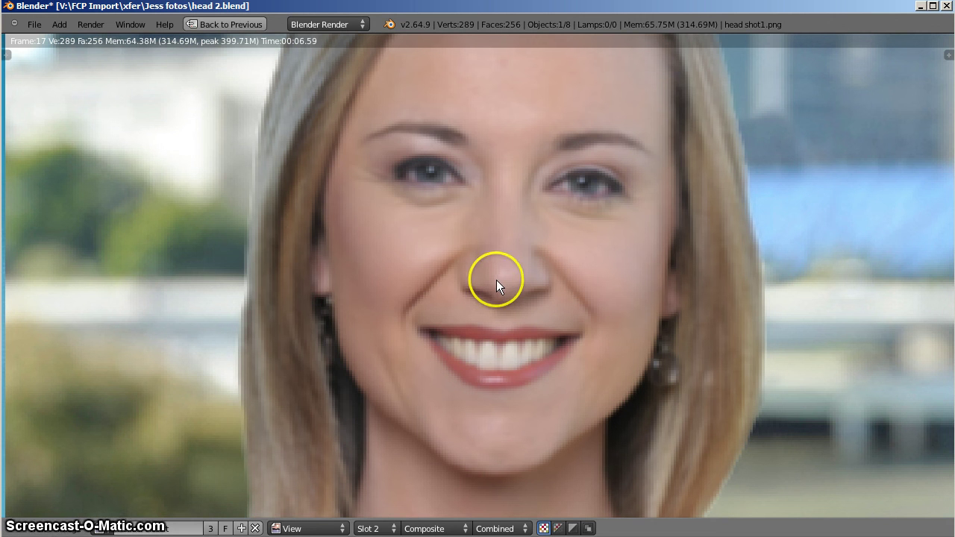
{"action": "scroll", "coordinate": [452, 322], "scroll_direction": "down", "scroll_amount": 3}
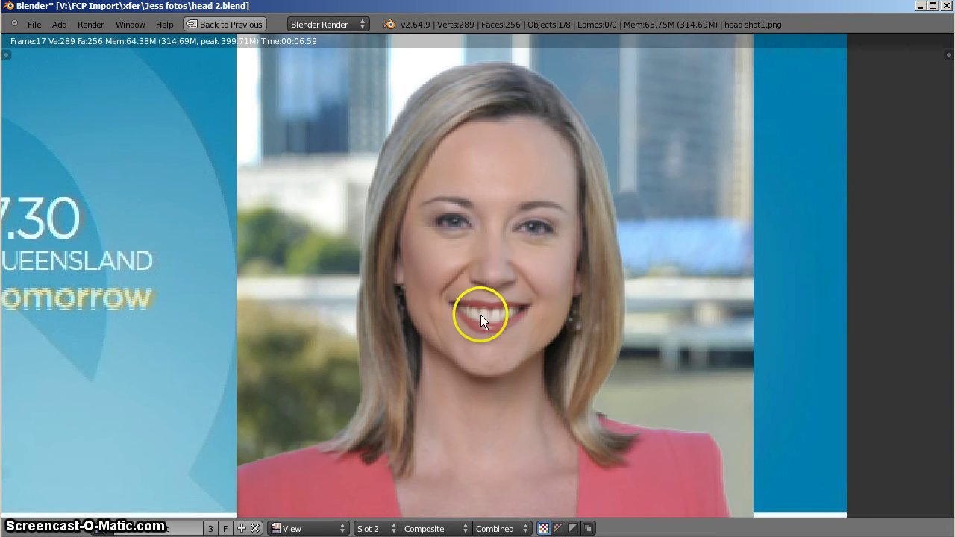
{"action": "middle_click_drag", "start_coordinate": [464, 341], "coordinate": [473, 278]}
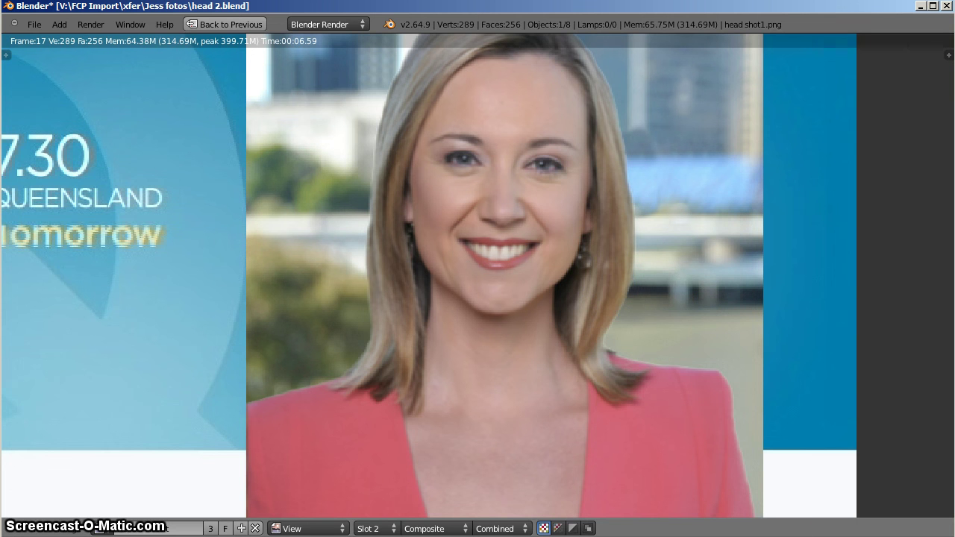
{"action": "scroll", "coordinate": [605, 400], "scroll_direction": "down", "scroll_amount": 3}
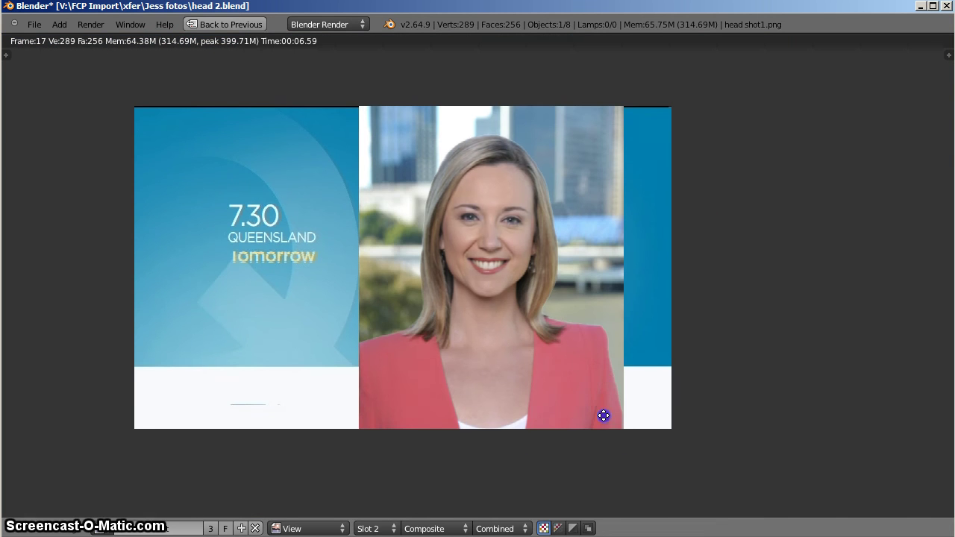
{"action": "middle_click_drag", "start_coordinate": [560, 401], "coordinate": [613, 411]}
{"action": "scroll", "coordinate": [586, 362], "scroll_direction": "up", "scroll_amount": 1}
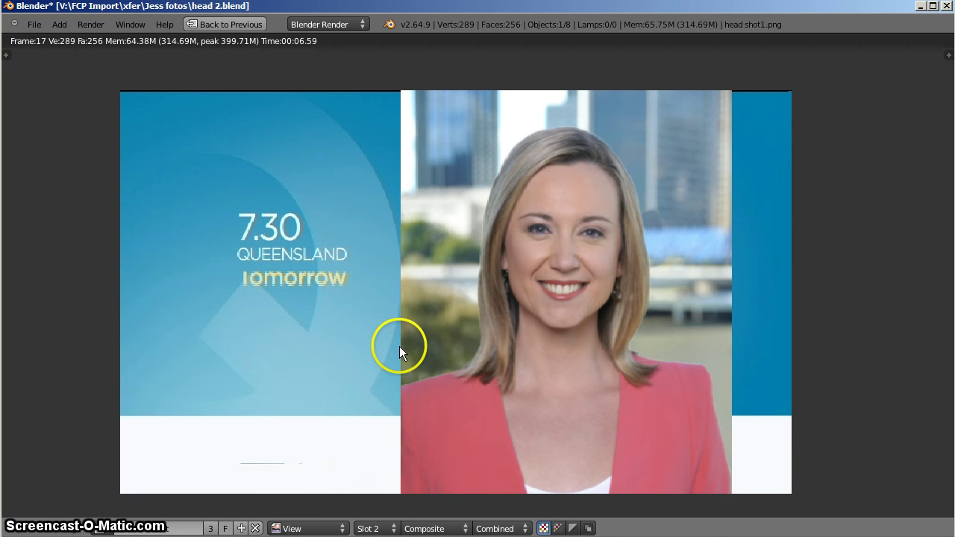
Leave the full-screen render and switch to the Video Editing screen layout
{"action": "key", "text": "Escape"}
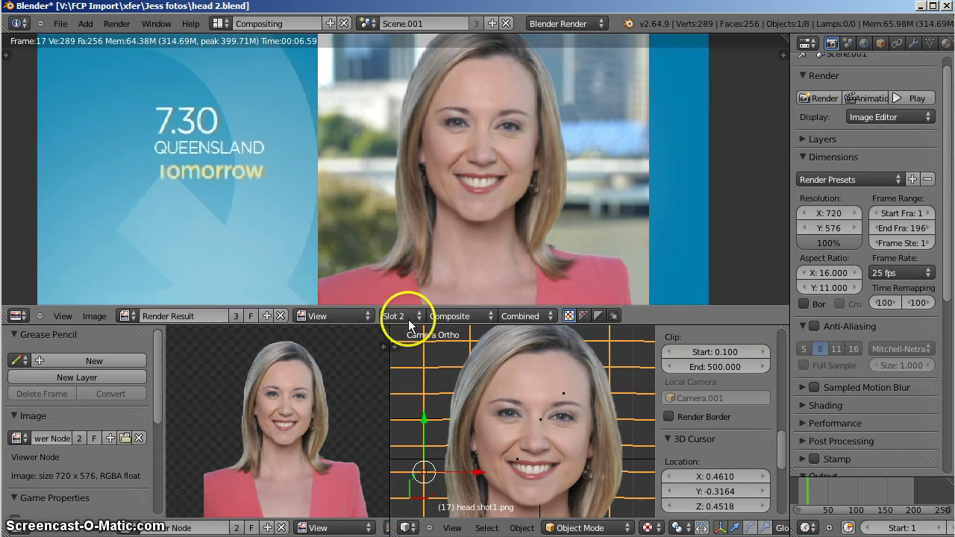
{"action": "left_click", "coordinate": [221, 24]}
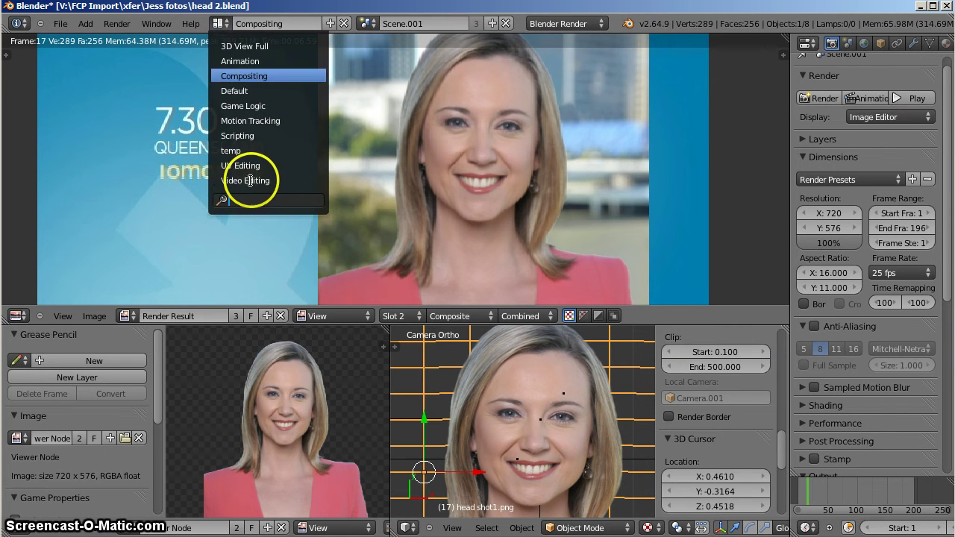
{"action": "left_click", "coordinate": [251, 180]}
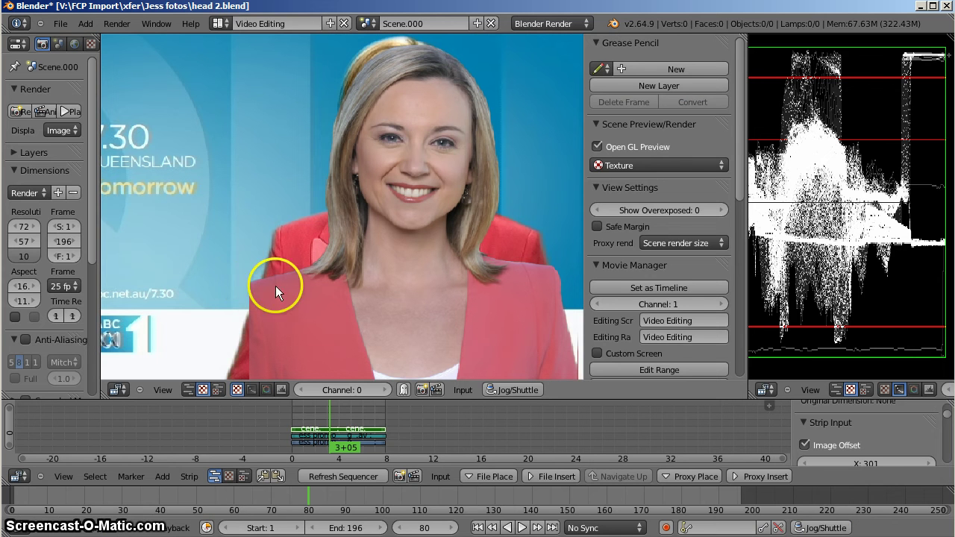
Play the composite from frame 13, stop playback, and maximize the sequencer preview
{"action": "left_click_drag", "start_coordinate": [307, 415], "coordinate": [298, 416]}
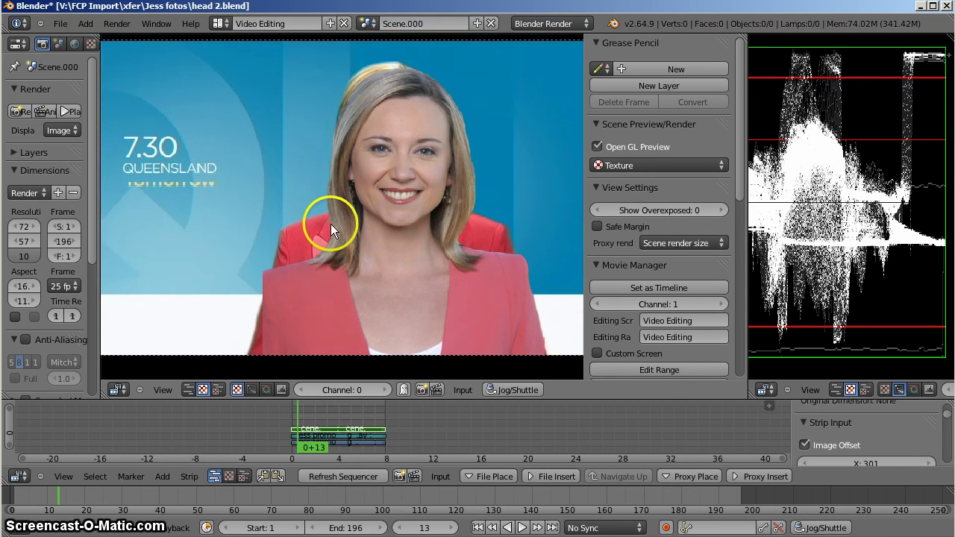
{"action": "key", "text": "alt+a"}
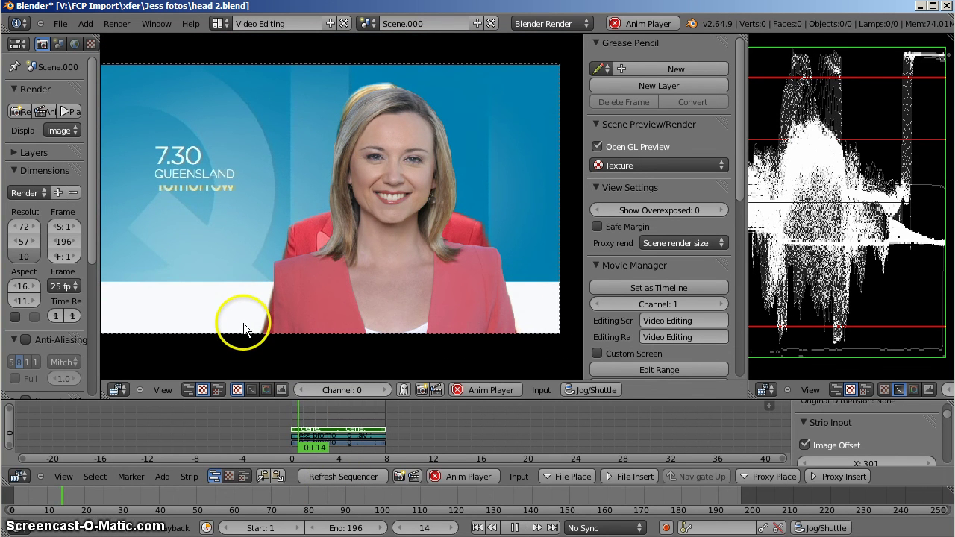
{"action": "left_click", "coordinate": [244, 325]}
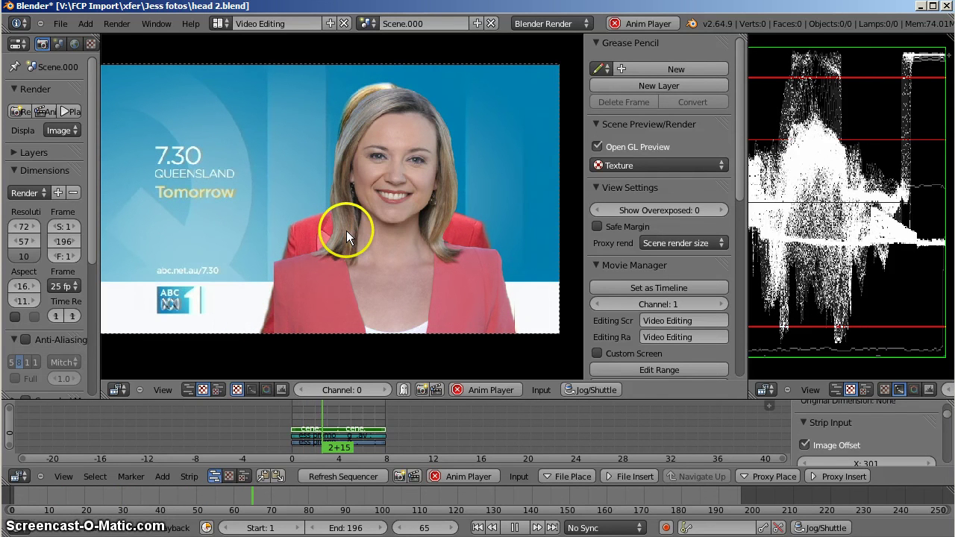
{"action": "scroll", "coordinate": [375, 249], "scroll_direction": "up", "scroll_amount": 2}
{"action": "key", "text": "alt+a"}
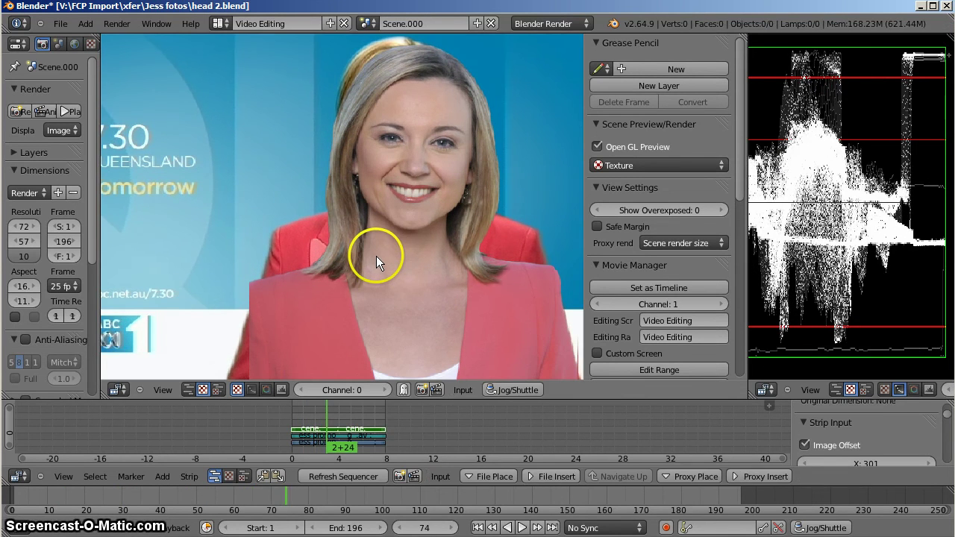
{"action": "key", "text": "ctrl+Up"}
Fit and play the sequence in the maximized preview, stop at frame 48, then restore the panes
{"action": "key", "text": "Home"}
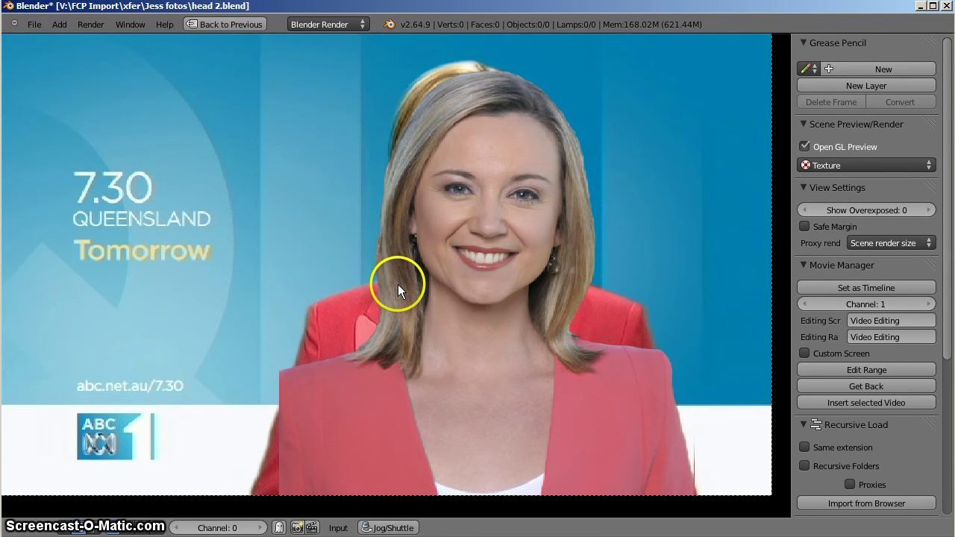
{"action": "key", "text": "alt+a"}
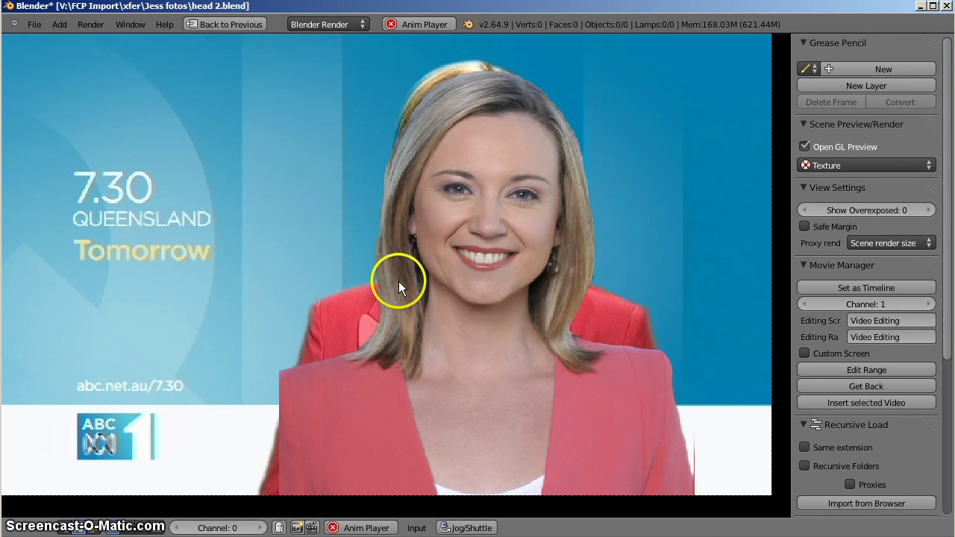
{"action": "key", "text": "Escape"}
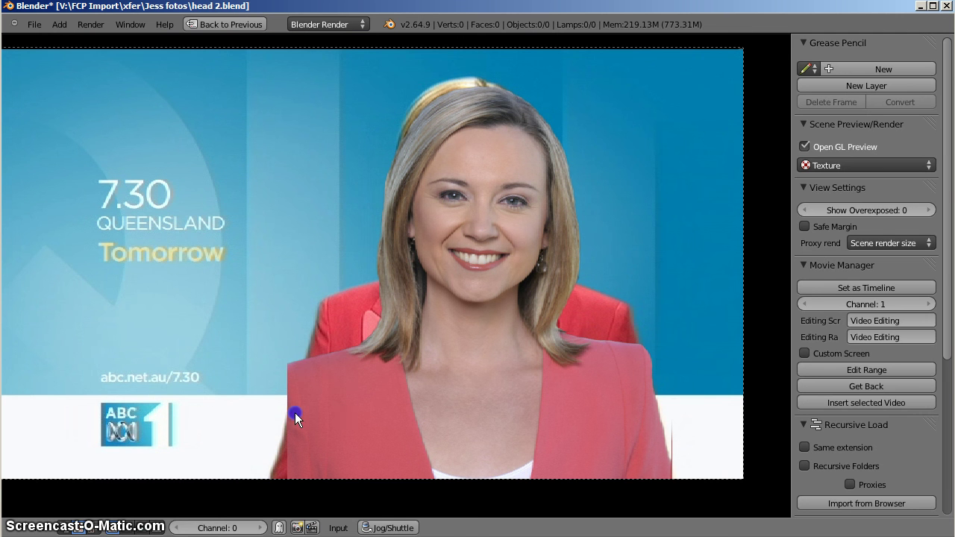
{"action": "key", "text": "ctrl+Up"}
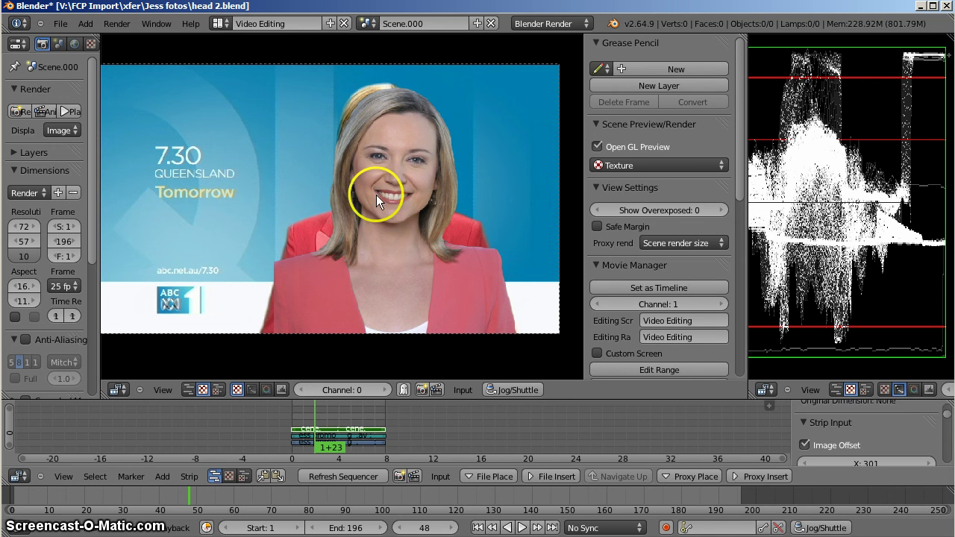
Move the sequencer from frame 48 to frame 69 to view the presenter's hair edge
{"action": "key", "text": "alt+a"}
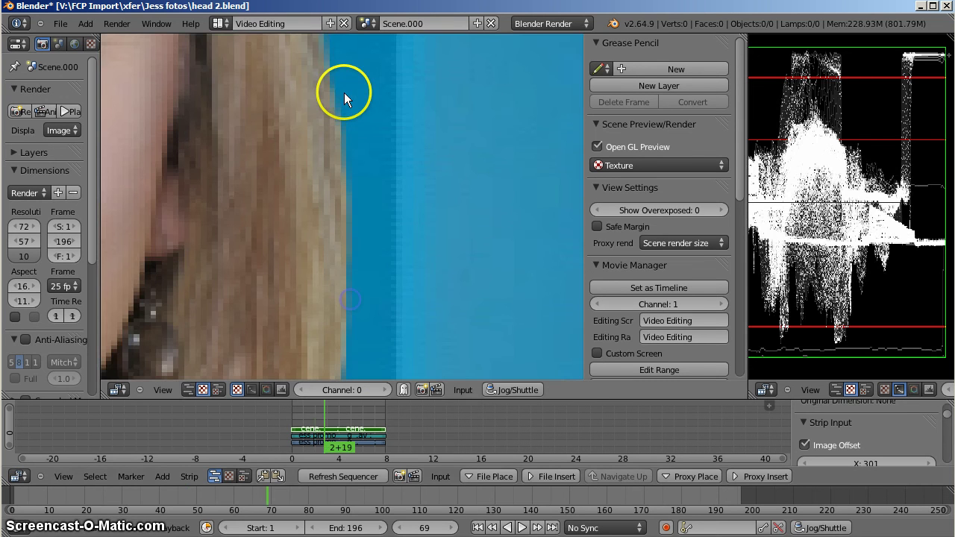